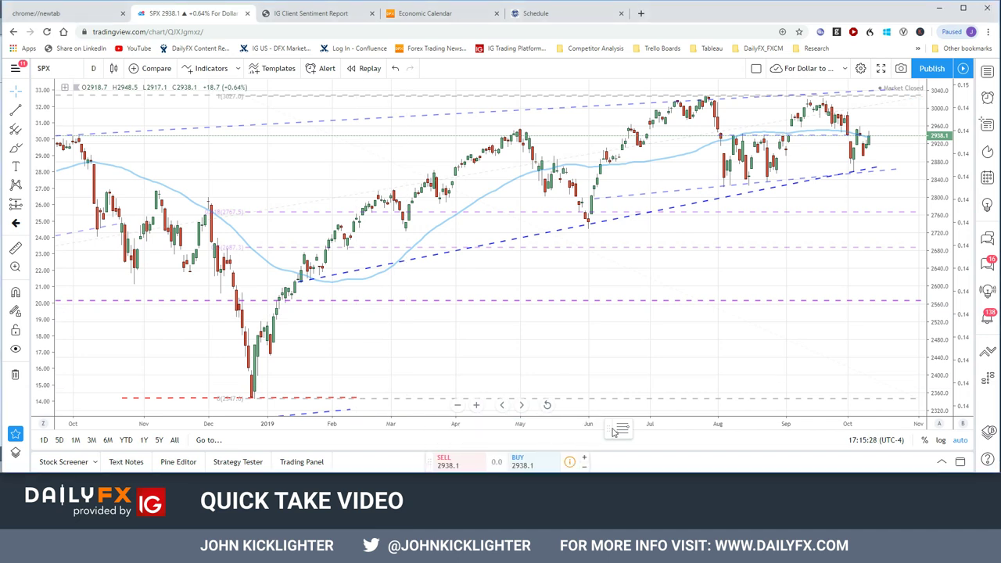
Step: Zoom in on the most recent SPX daily candles
scroll(631, 340, "up", 1)
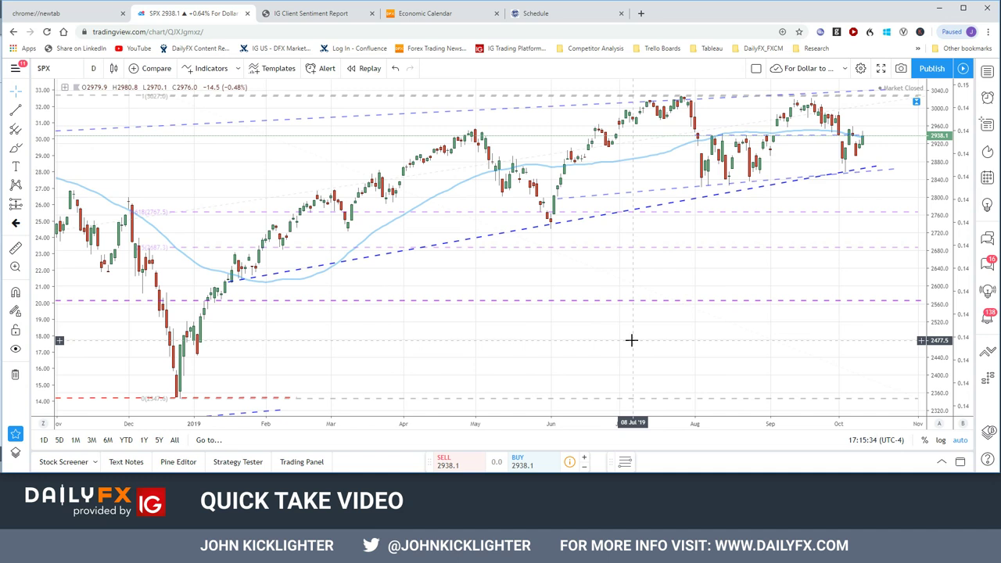
scroll(497, 271, "up", 3)
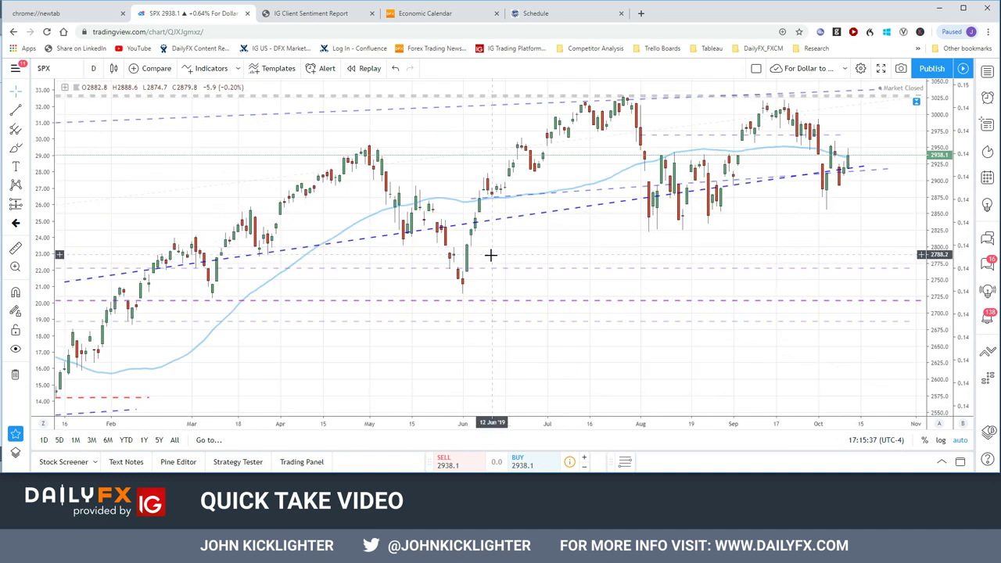
scroll(514, 289, "up", 1)
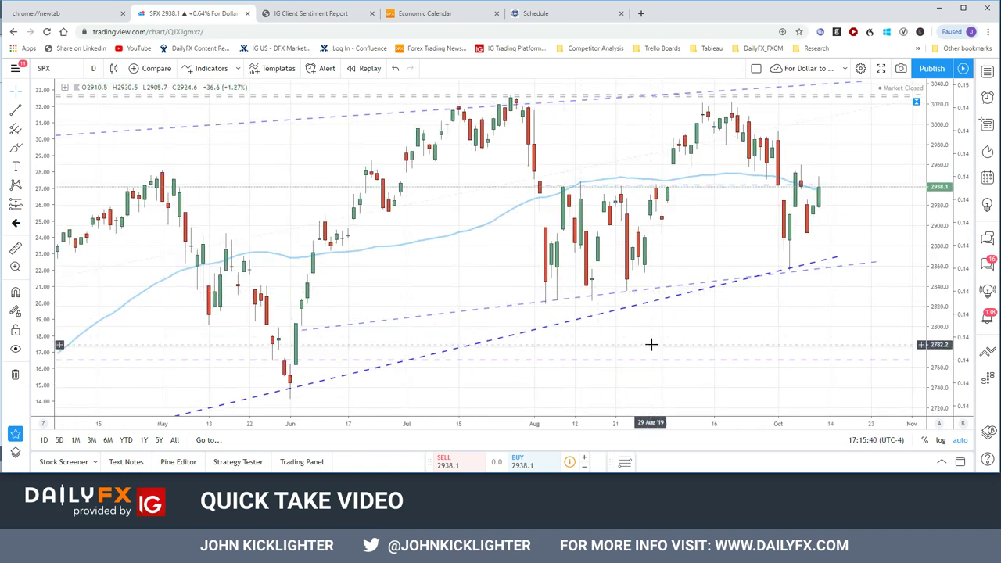
Step: Load the ES1! futures chart on a 15-minute interval
type("ES1!")
key("Return")
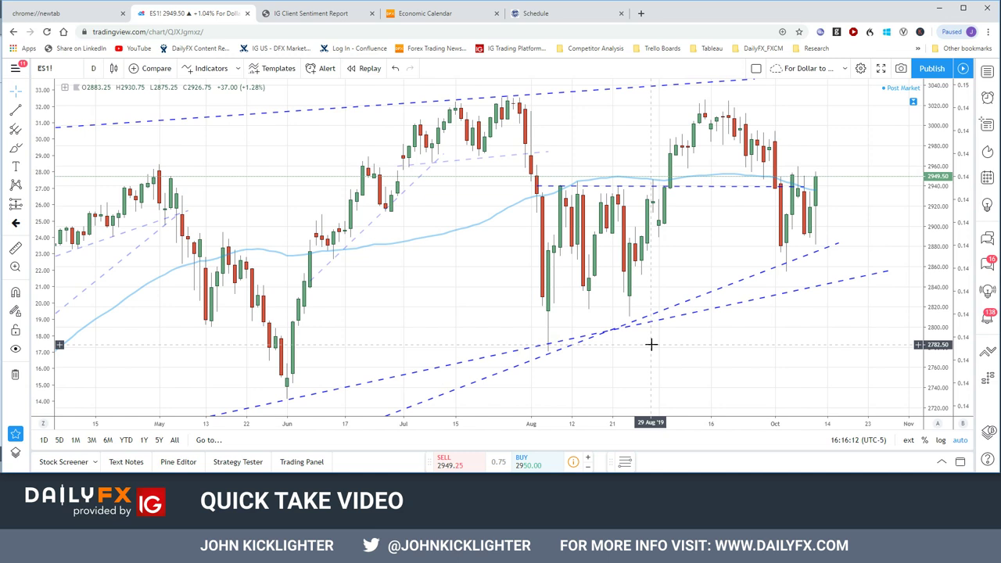
type("15")
key("Return")
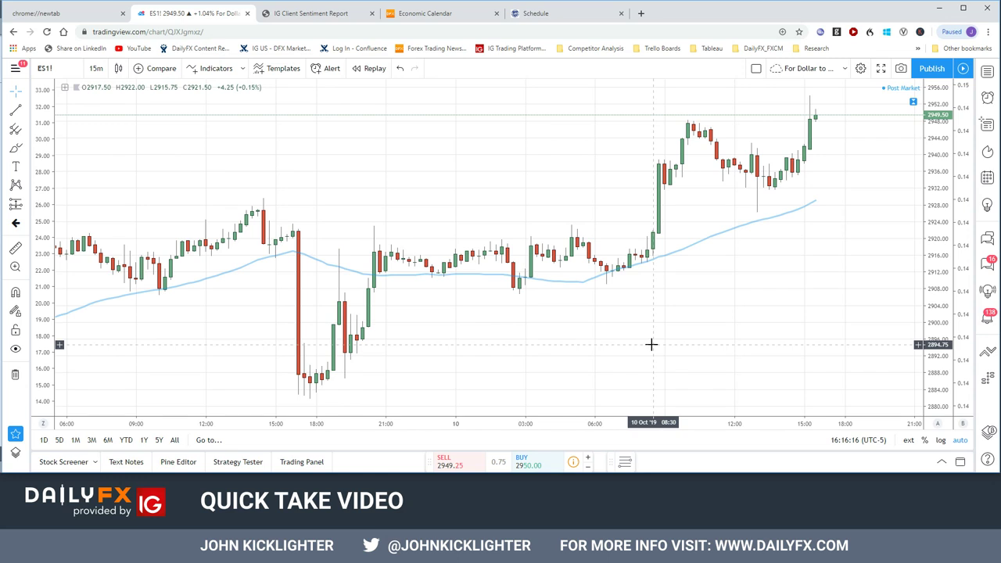
scroll(651, 344, "down", 5)
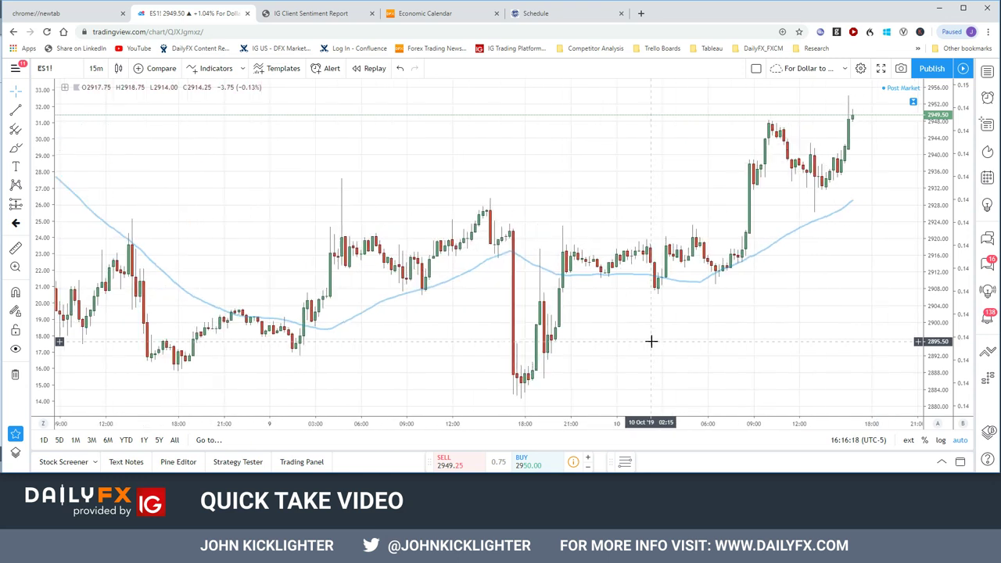
type("1d")
key("Return")
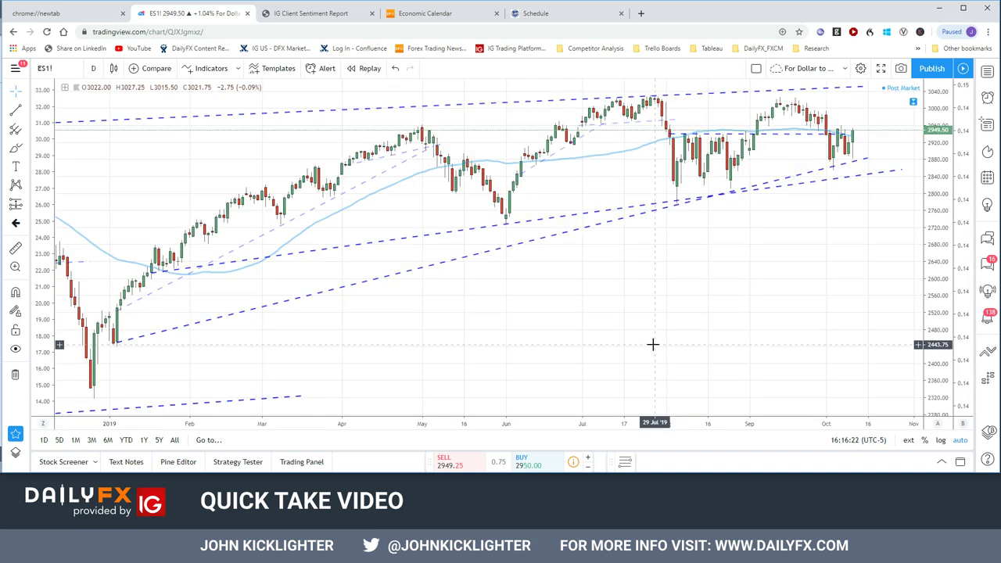
scroll(682, 312, "up", 3)
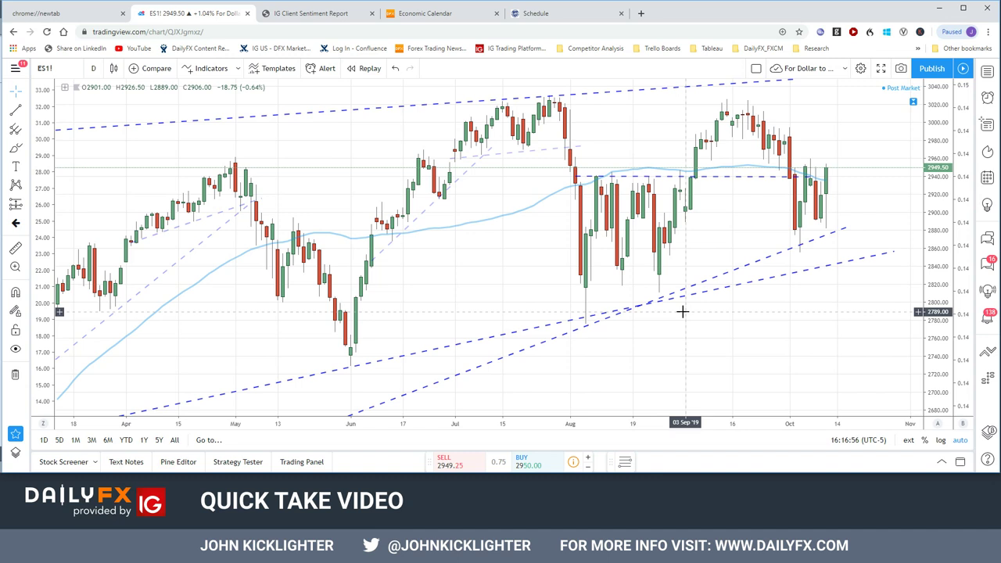
type("USDCNH")
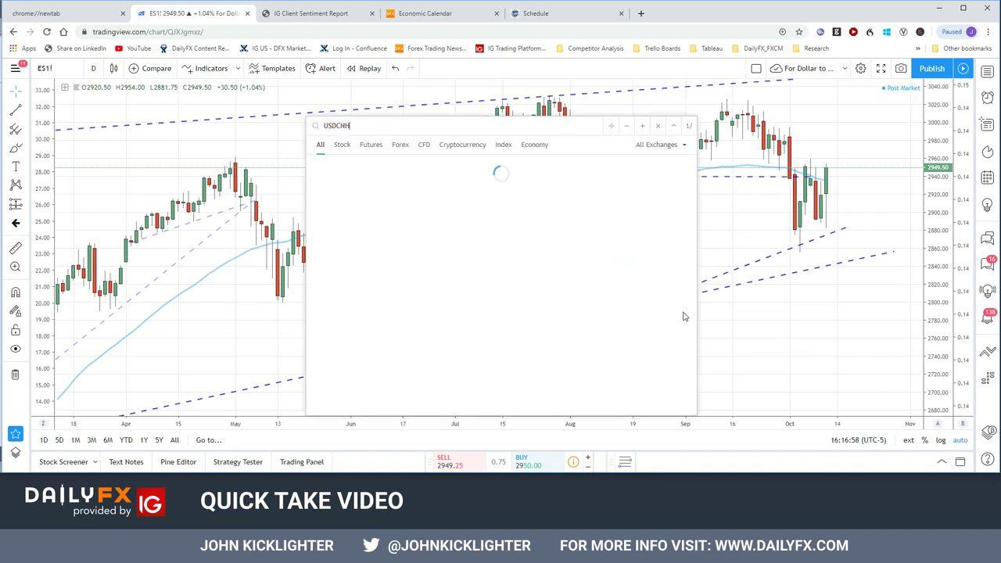
Step: Load the USDCNH, AUDUSD and EEM charts in turn
key("Return")
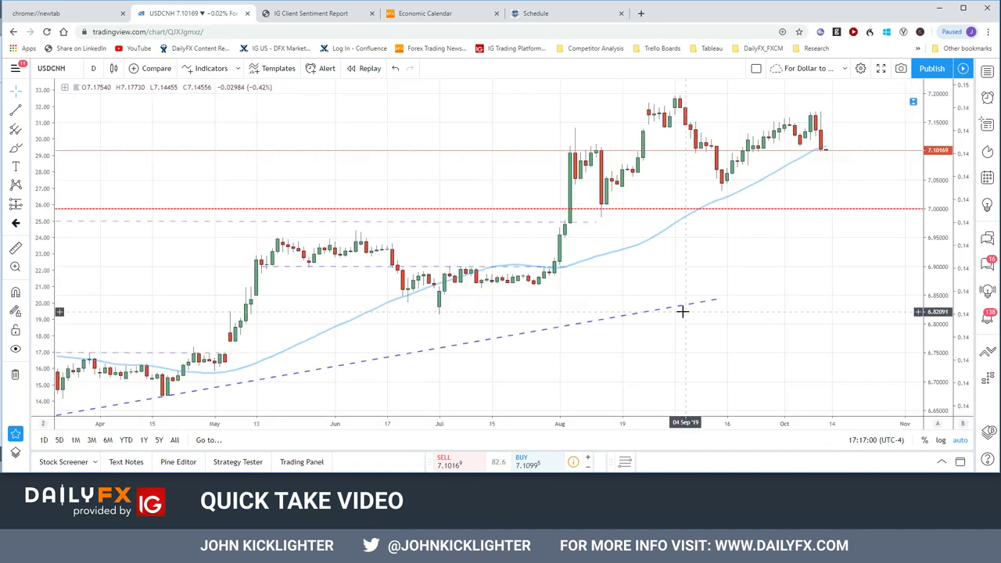
type("AUDUSD")
key("Return")
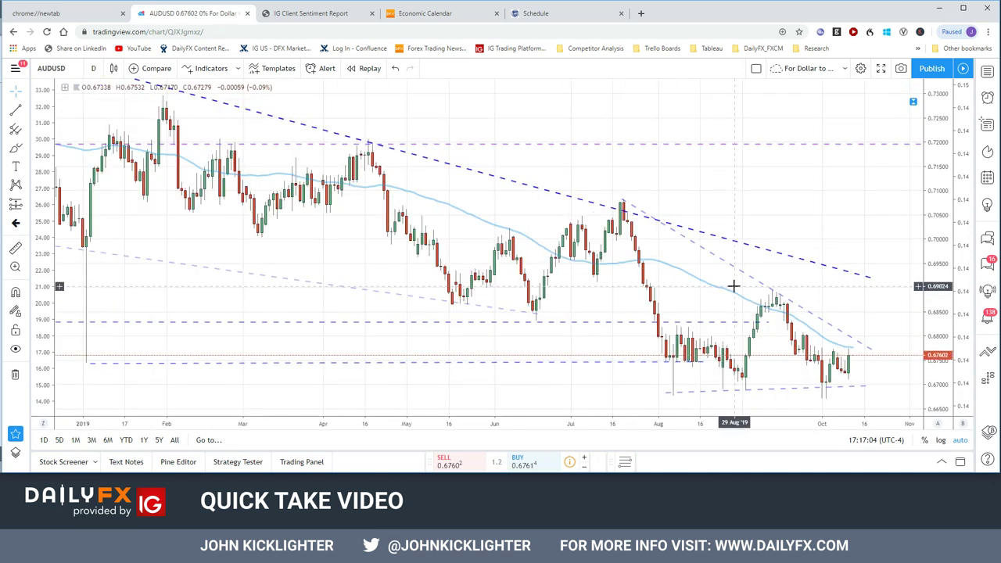
type("EEM")
key("Return")
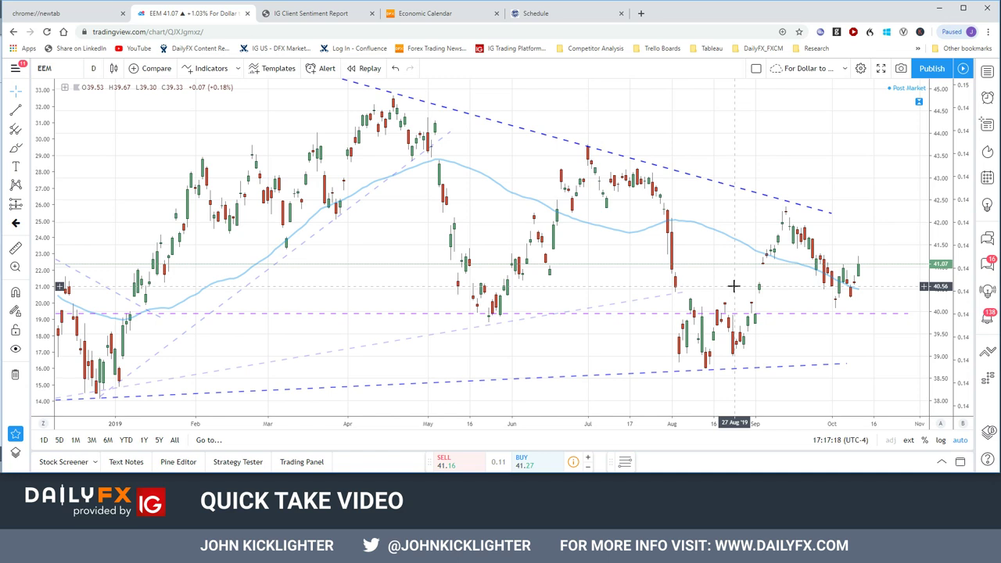
Step: Load the HYG, USDJPY, EURJPY, VEU and finally ACWI charts in turn
type("HYG")
key("Return")
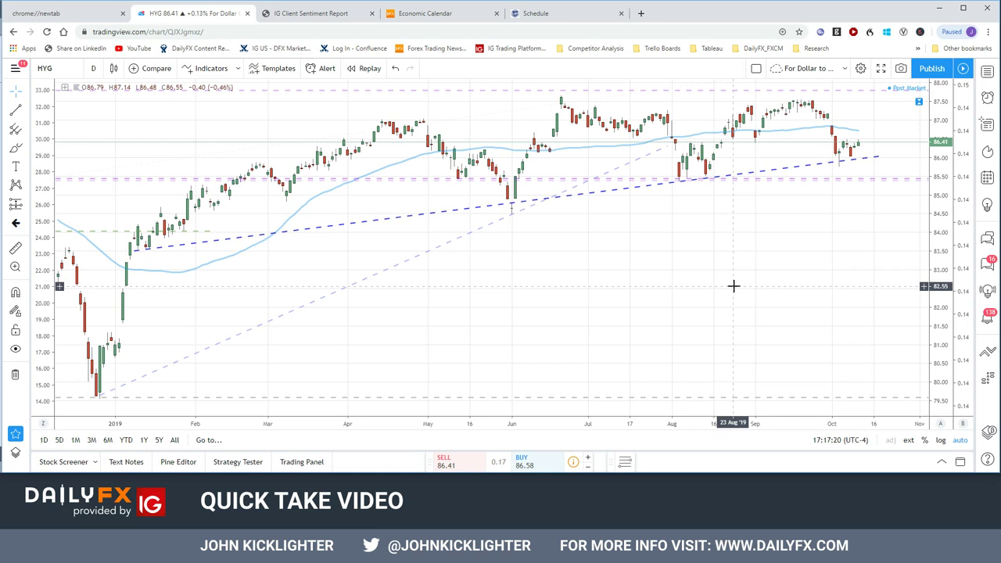
type("USDJPY")
key("Return")
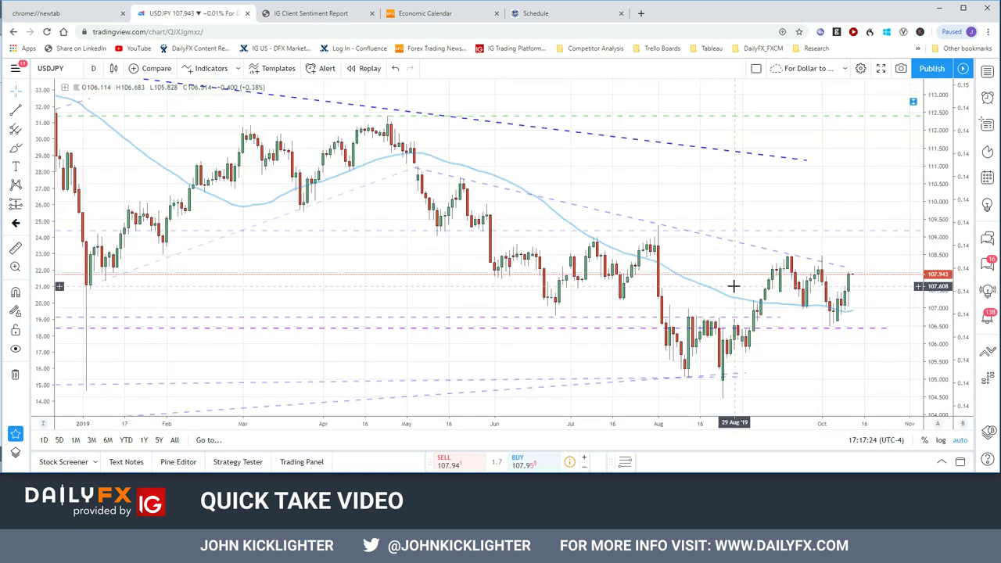
type("EURJPY")
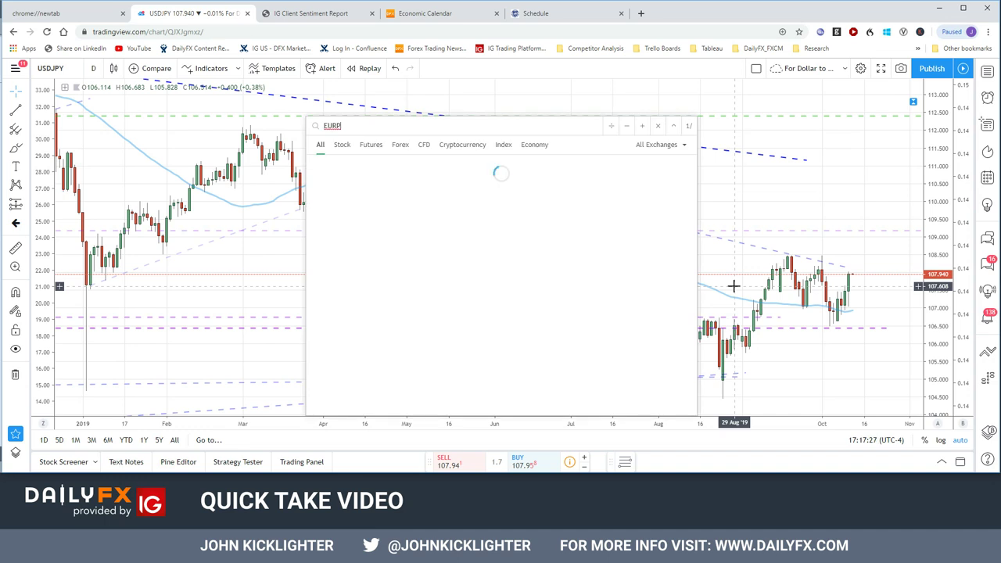
key("Return")
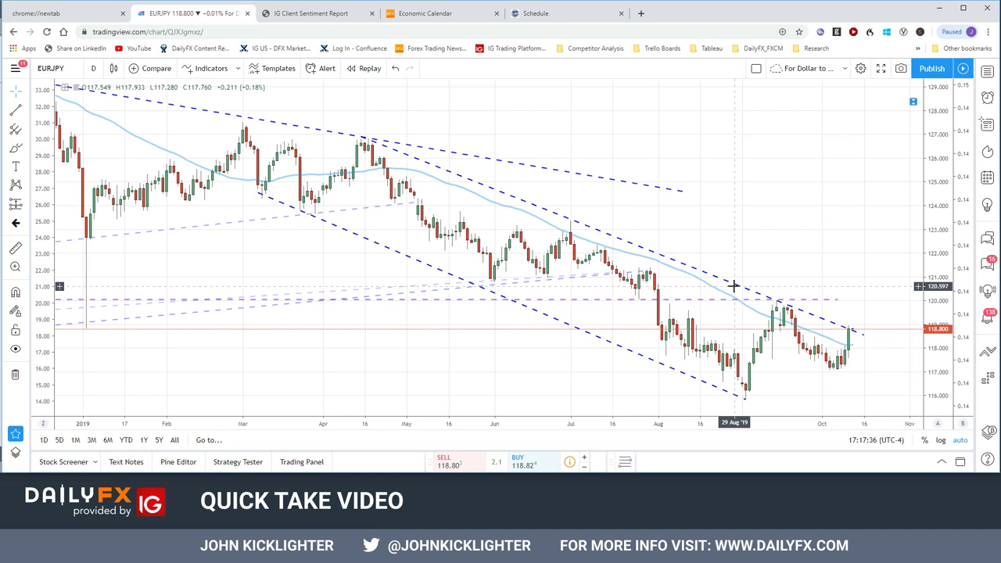
type("VEU")
key("Return")
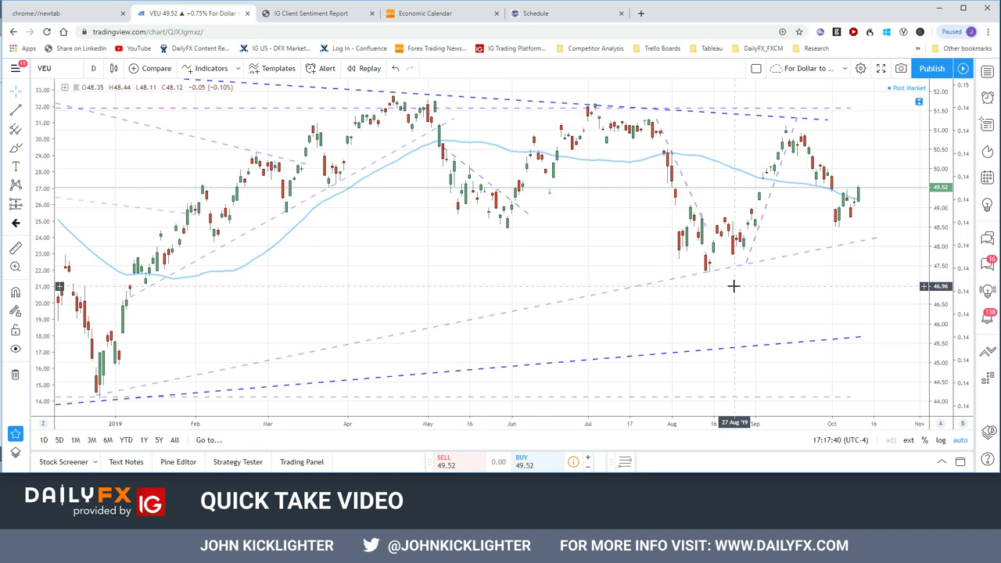
type("ACWI")
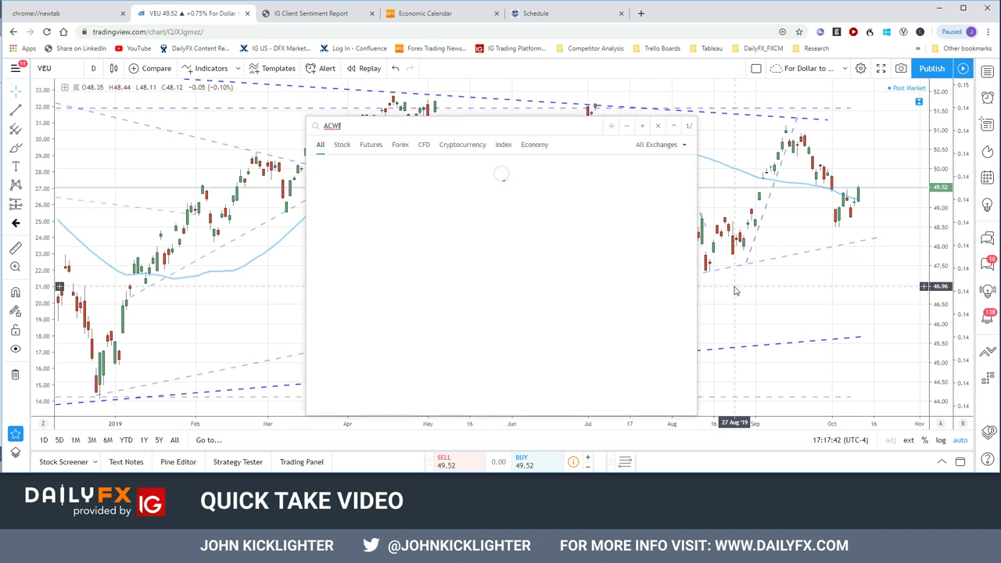
key("Return")
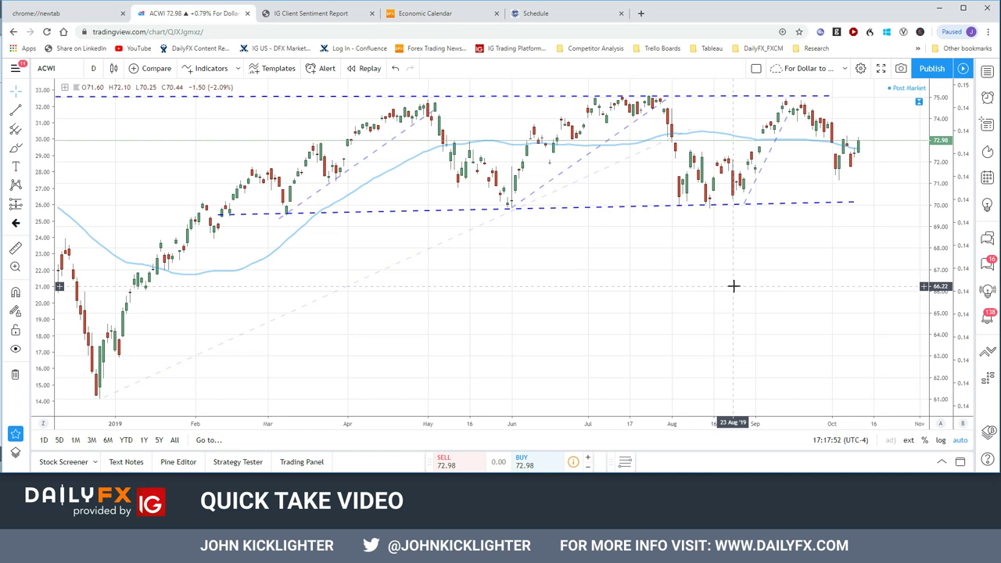
Step: View the SPX/VEU ratio chart on monthly candles, then return to daily
type("SPX/VEU")
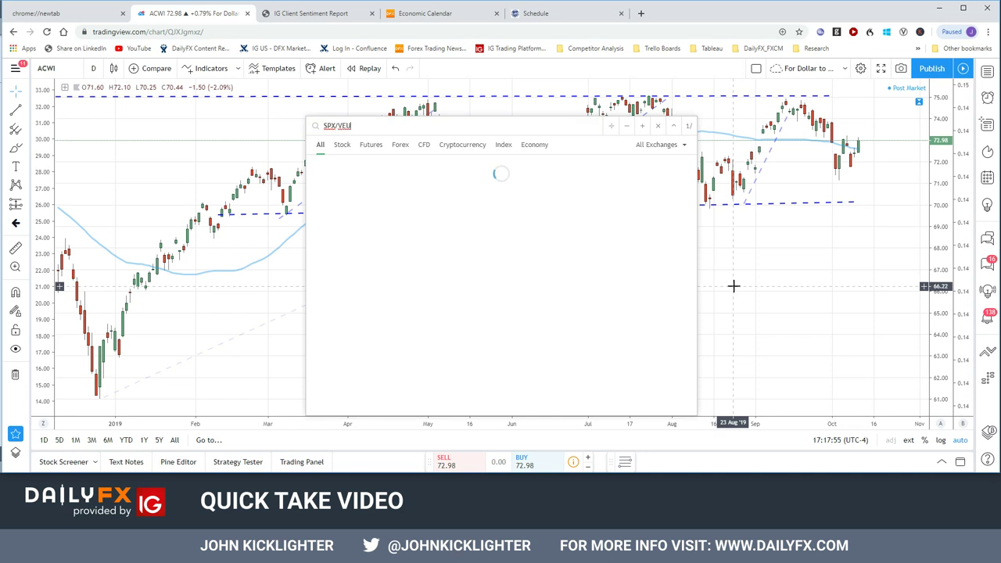
key("Return")
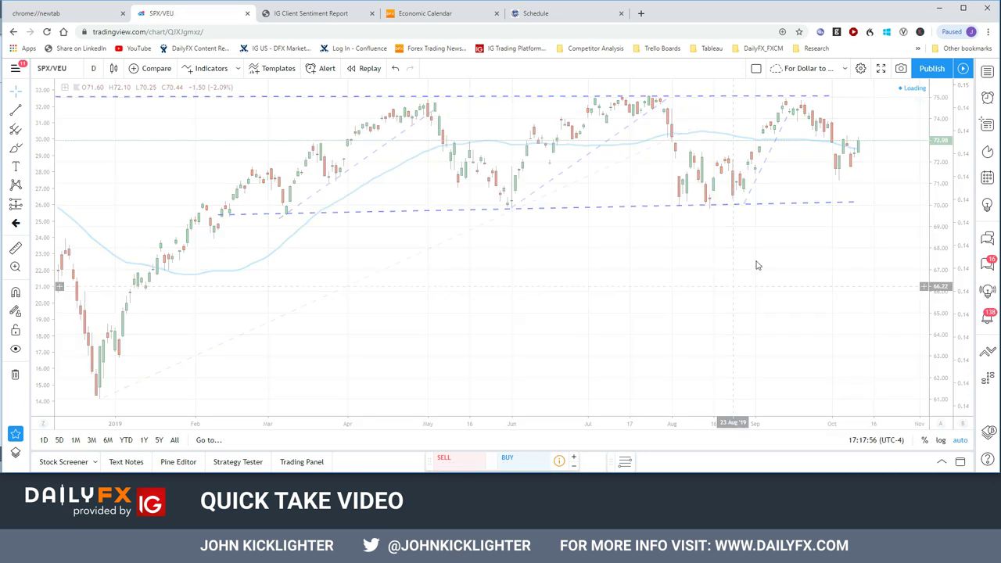
type("1M")
key("Return")
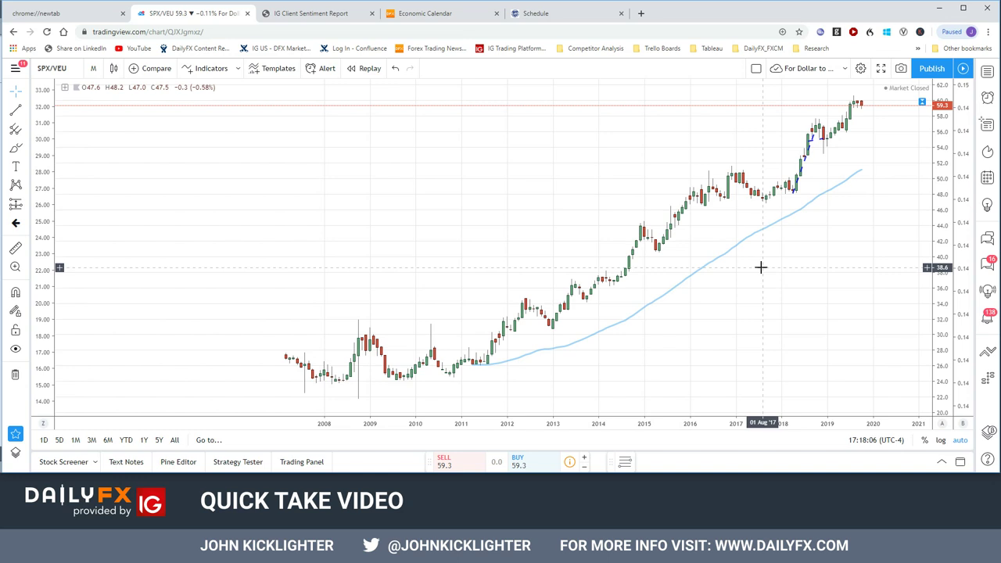
type("1")
key("Return")
Step: Load the ACWI daily chart and zoom out to history back to October 2018
type("ACWI")
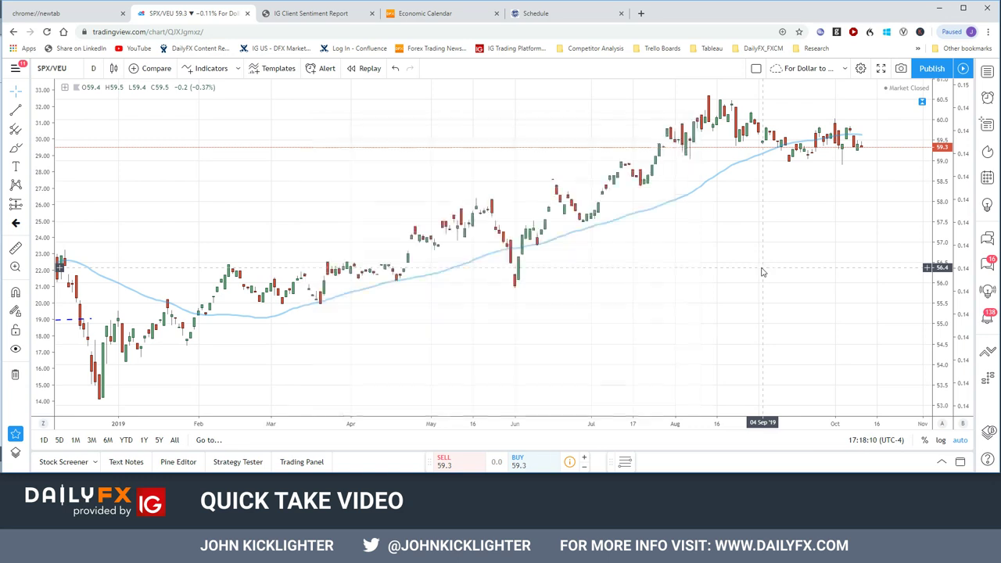
key("Return")
scroll(758, 270, "down", 2)
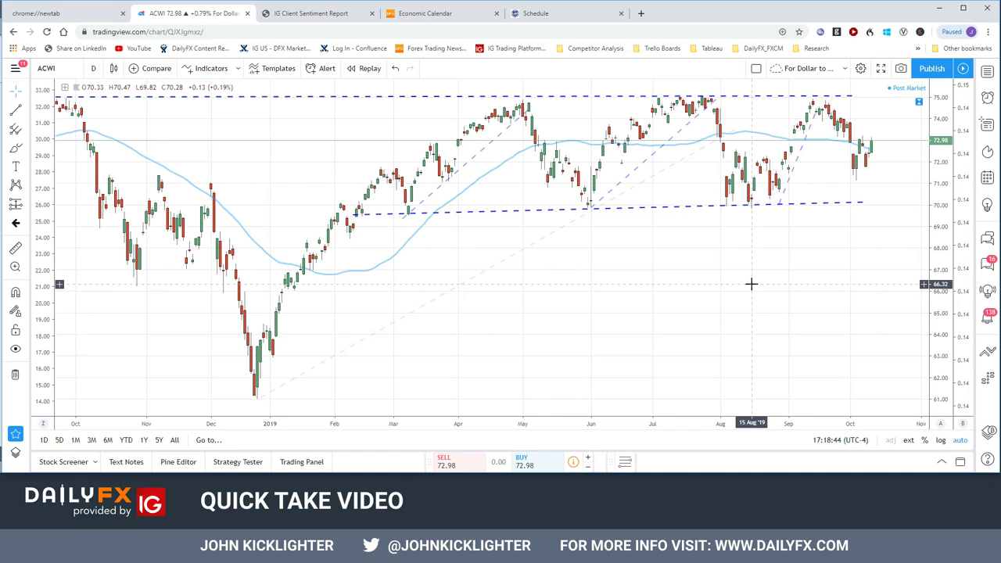
Step: Load SPX and review it on 4-hour candles, then back on daily
type("SPX")
key("Return")
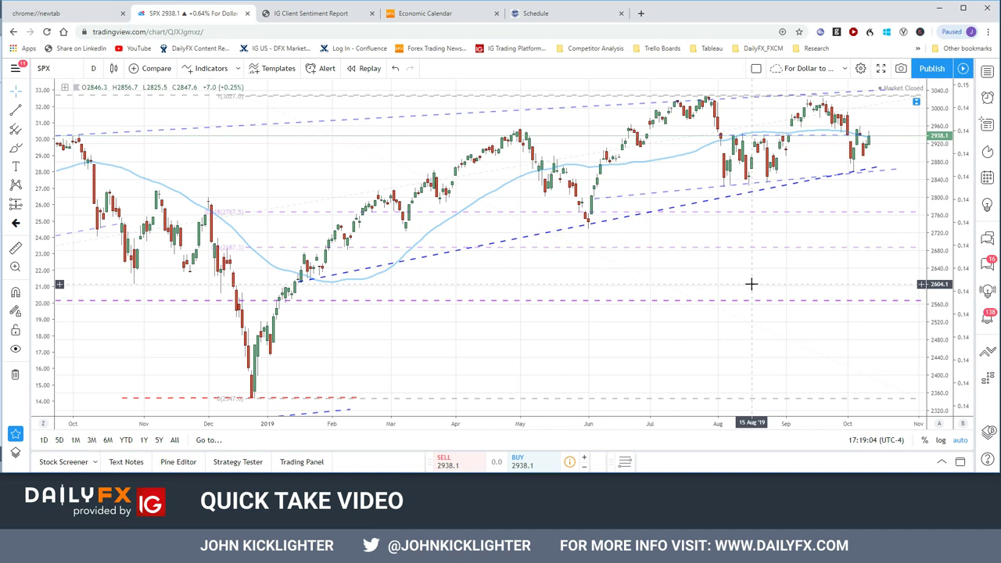
type("240")
key("Return")
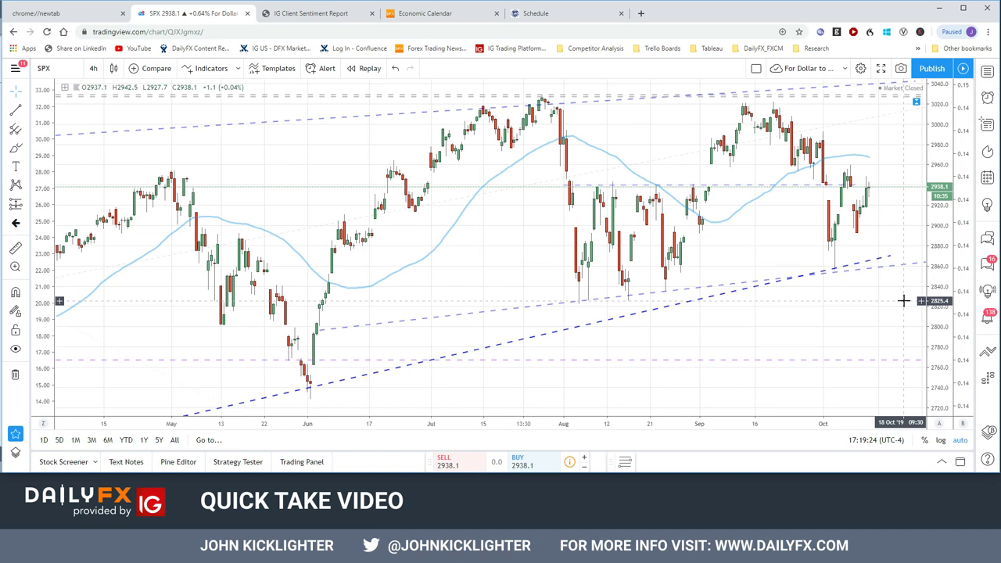
type("1D")
key("Return")
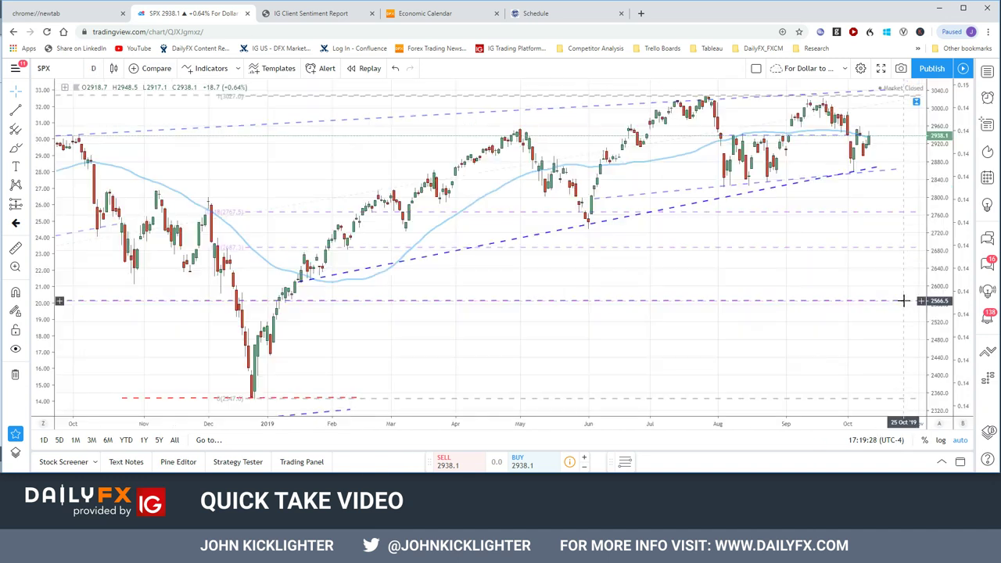
Step: Load the VEU chart, then the USDJPY daily chart
type("VEU")
key("Return")
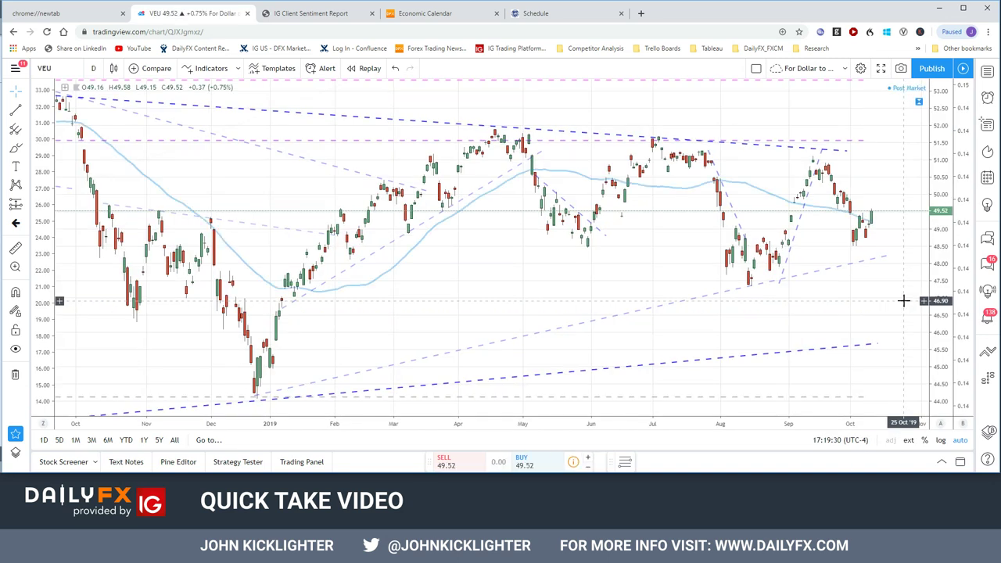
type("USDJPY")
key("Return")
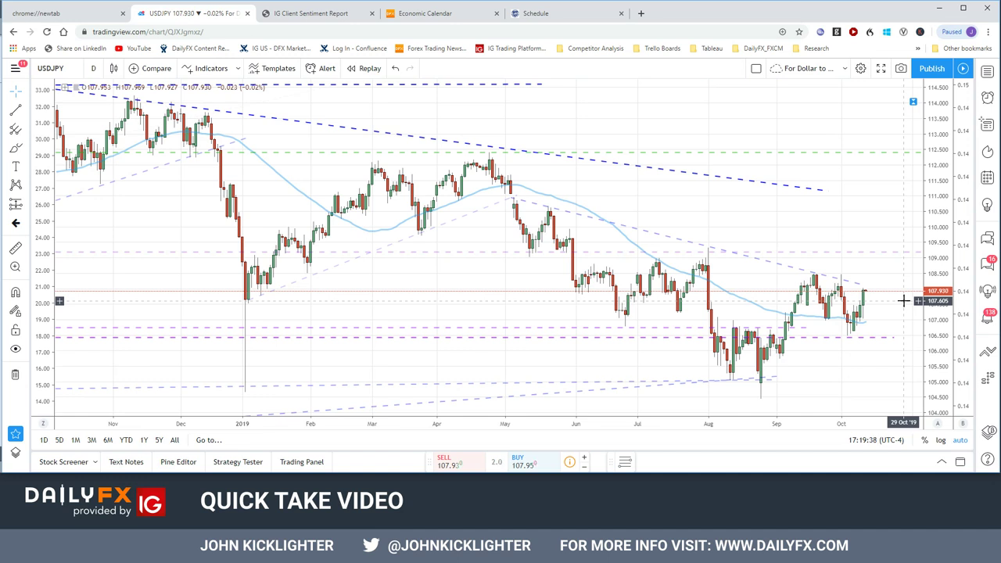
Step: Load the EURJPY daily chart with its descending trendline drawings
type("EURJPY")
key("Return")
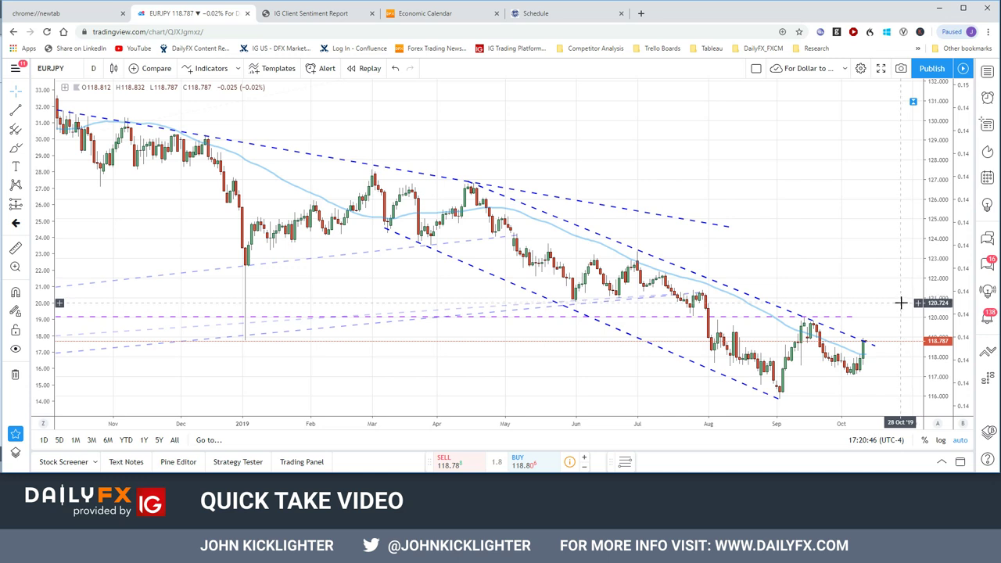
Step: Reload the USDJPY chart, then load the EURUSD daily chart
type("usdjpy")
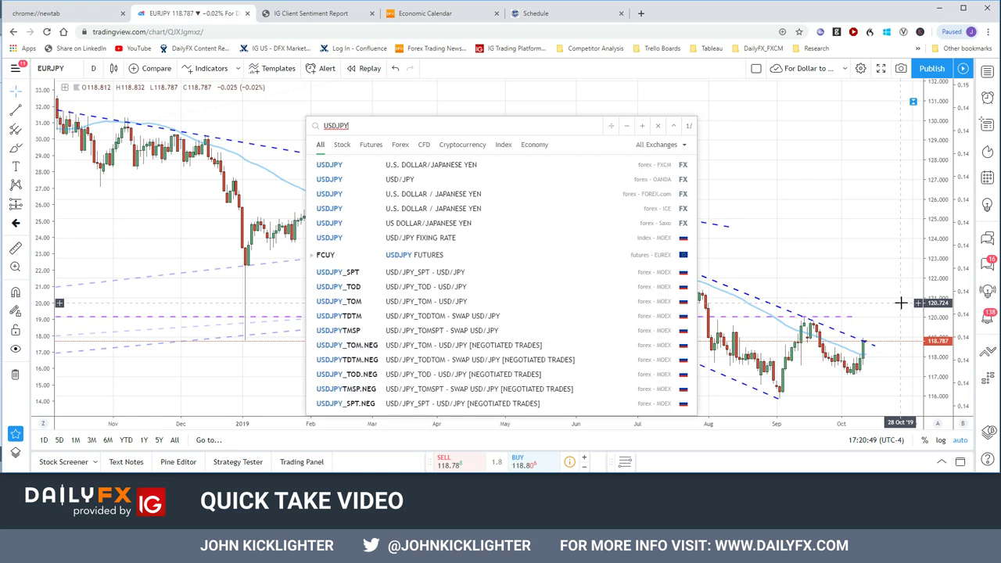
key("Return")
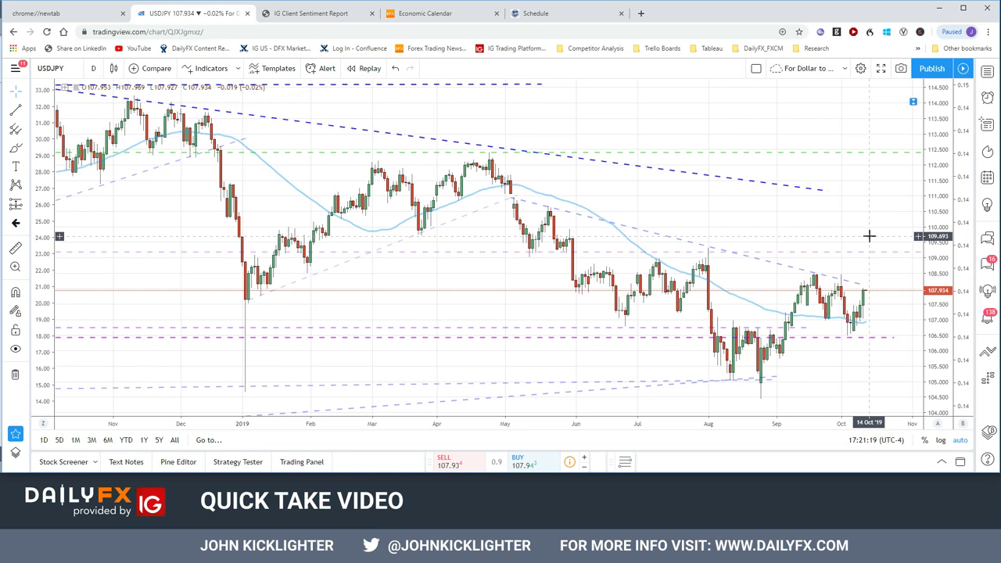
type("EURUSD")
key("Return")
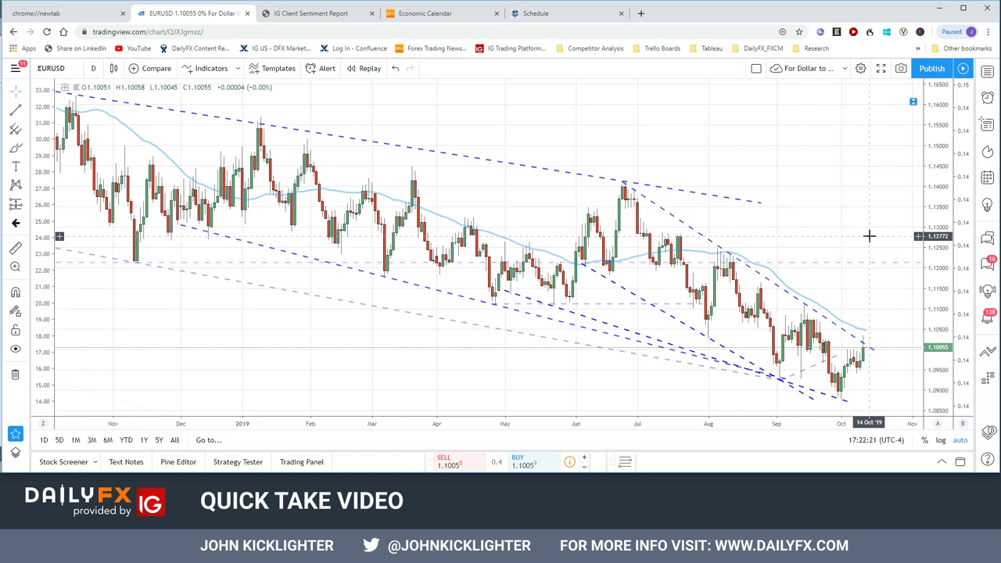
Step: Replace the AUDUSD search with USDCNH and load its daily chart
type("AUDUSD")
key("BackSpace")
key("BackSpace")
key("BackSpace")
key("BackSpace")
key("BackSpace")
key("BackSpace")
type("USDCN")
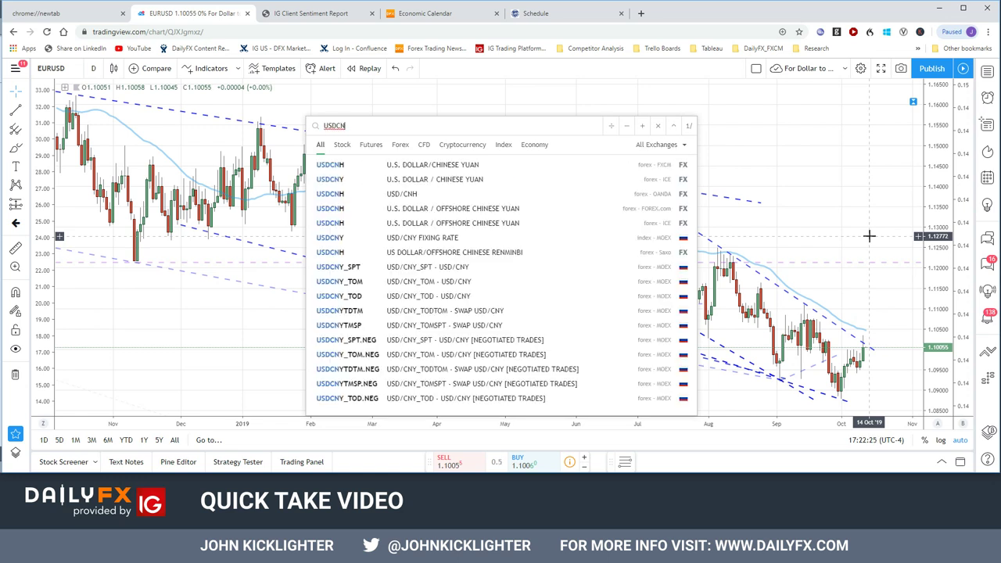
type("H")
key("Return")
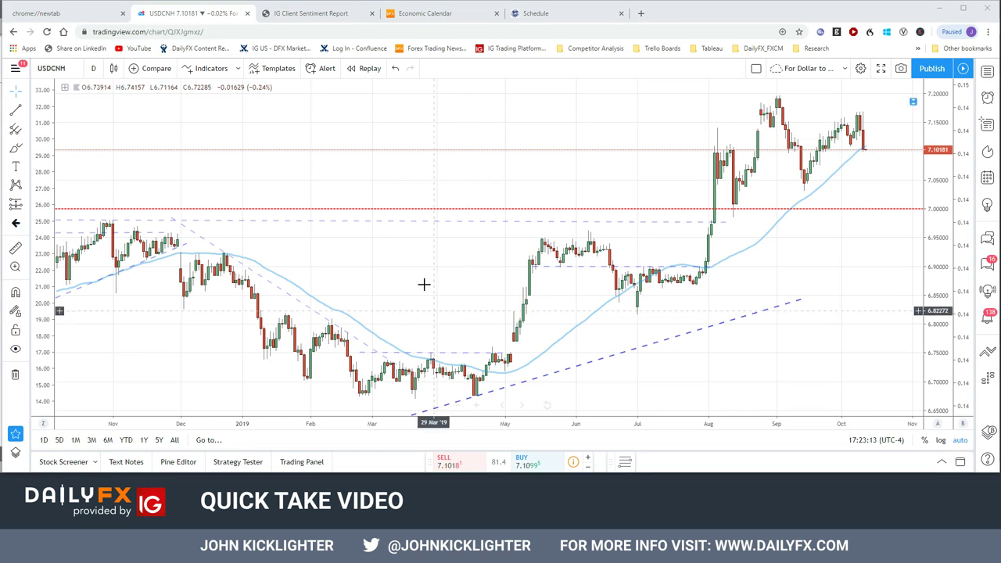
Step: Load ES1!, check it on hourly candles, then return to daily and zoom in
type("ES1!")
key("Return")
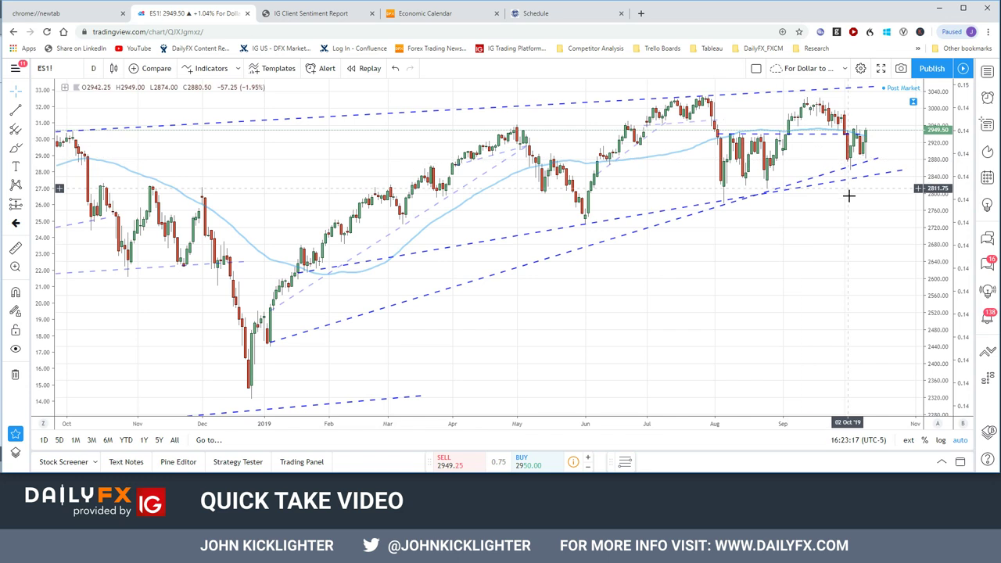
type("60")
key("Return")
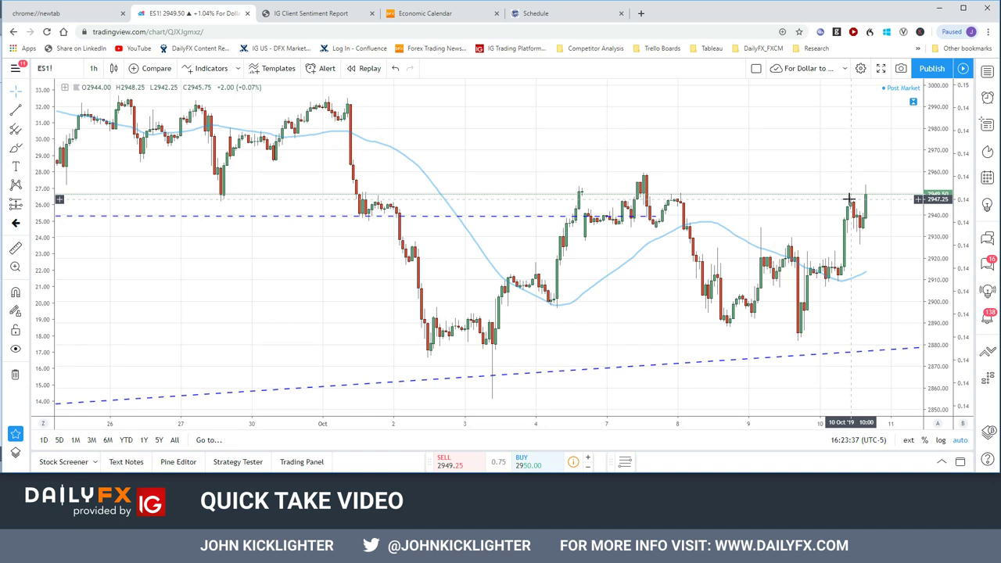
type("1D")
key("Return")
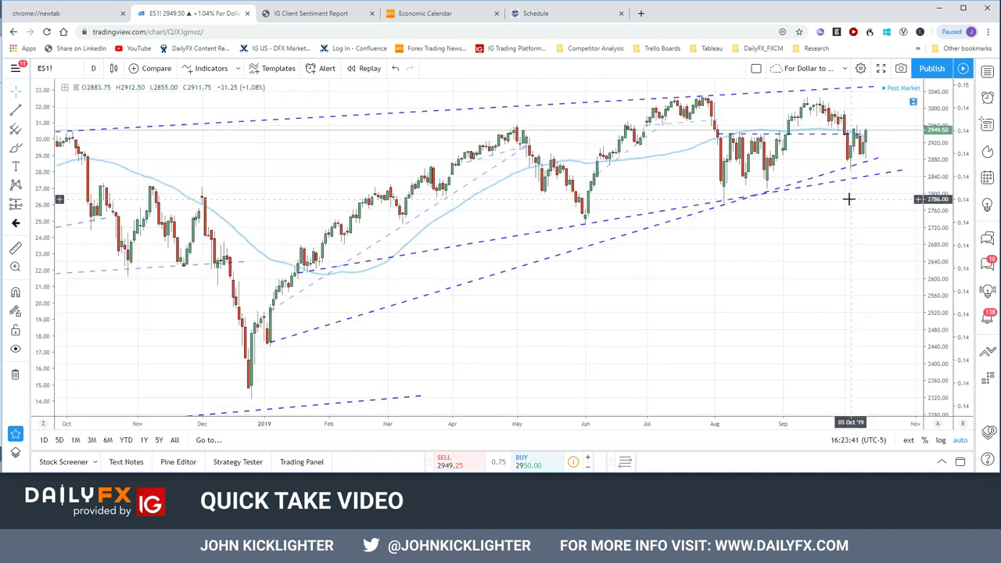
scroll(820, 201, "up", 5)
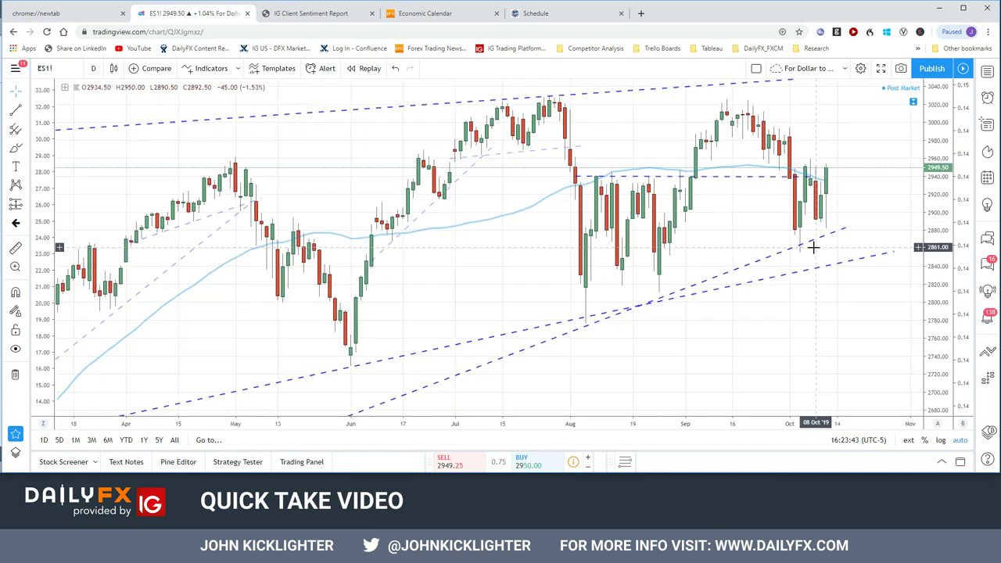
scroll(782, 323, "up", 1)
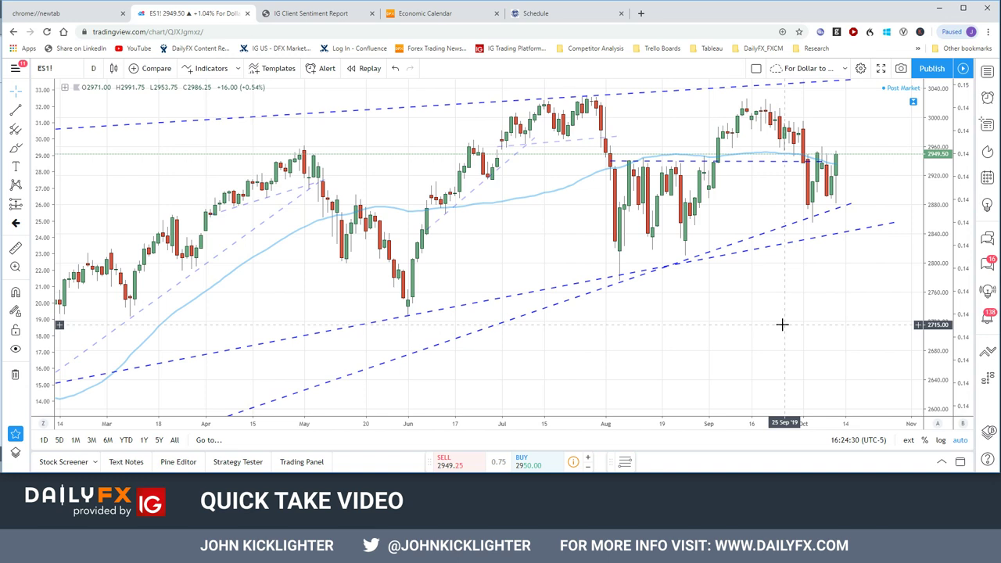
Step: Correct the mistyped USDDX search to USDCNH, load it, and zoom out to early 2019
type("USDDX")
key("BackSpace")
key("BackSpace")
key("BackSpace")
key("BackSpace")
key("BackSpace")
type("USDCNH")
key("Return")
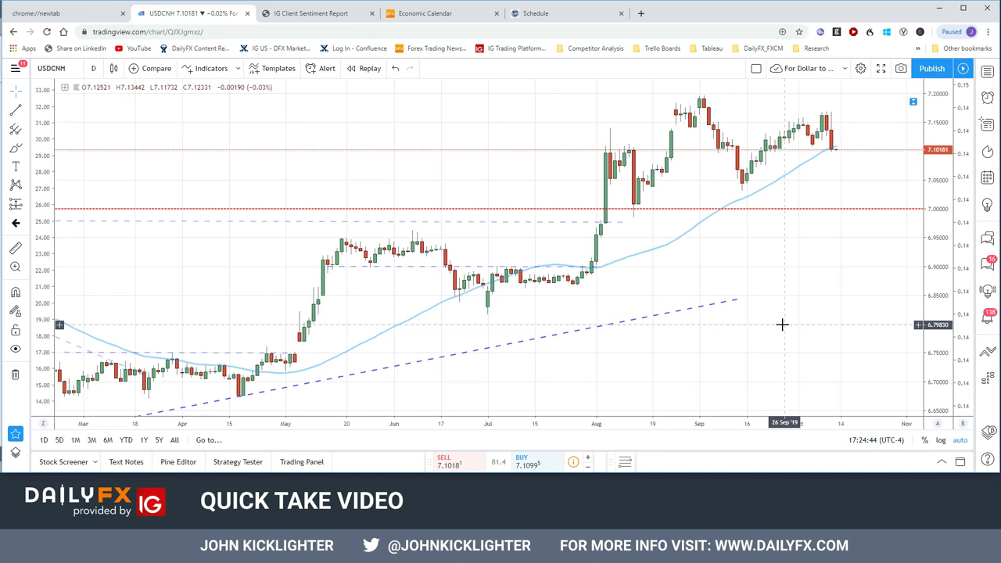
scroll(782, 324, "down", 2)
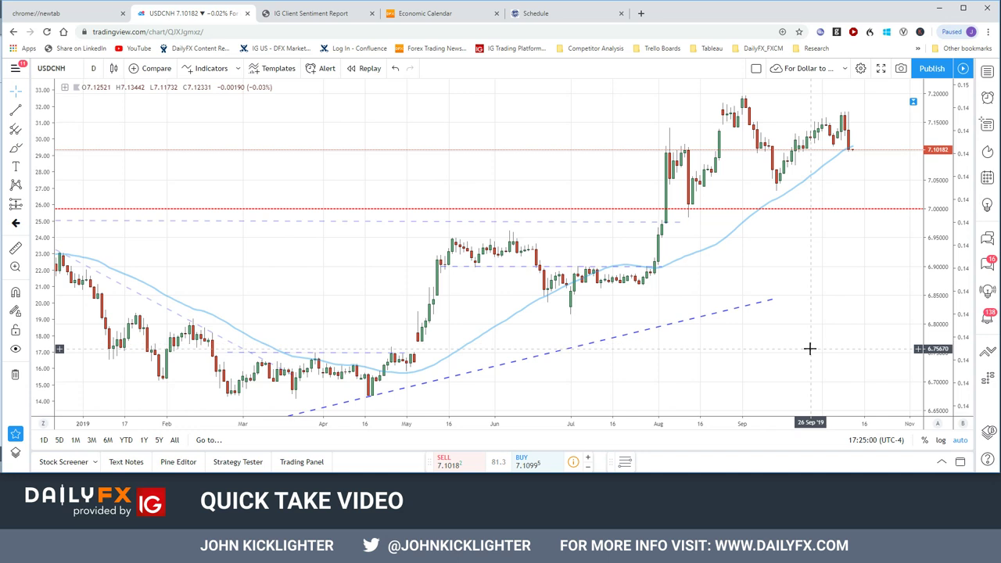
Step: Load the annotated ES1! futures daily chart using the ES1 symbol
type("ES1!")
key("Return")
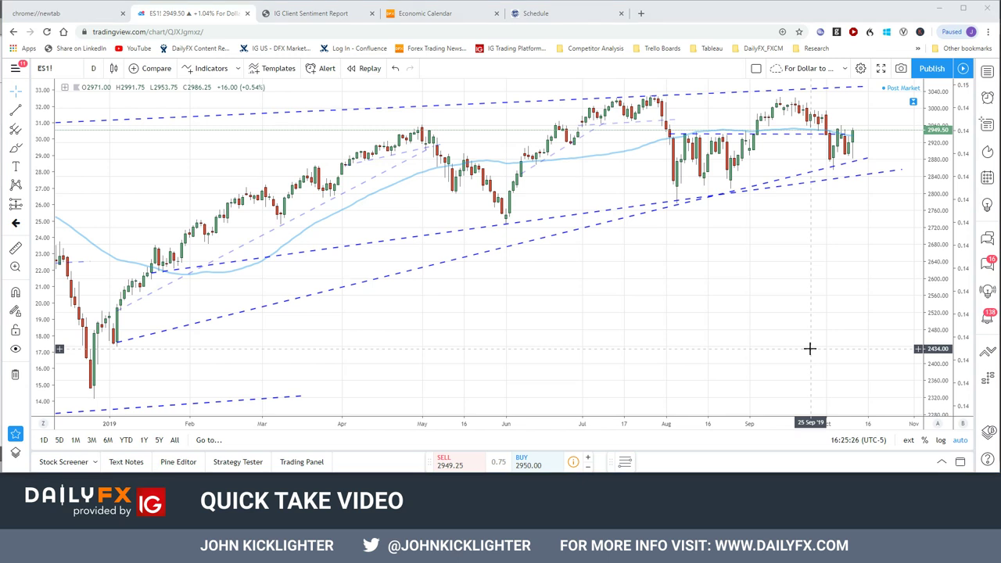
Step: Bring up the Excel CAL|13 calendar listing Thursday the 10th's events and importance levels
key("alt+Tab")
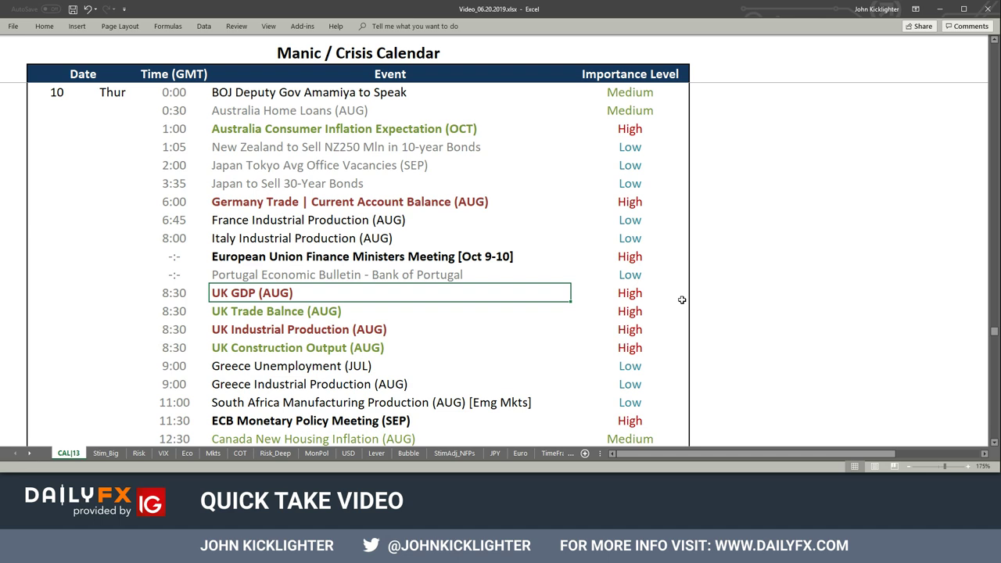
Step: Return to TradingView, load the UKX index, then move on to the GBPUSD daily chart
key("alt+Tab")
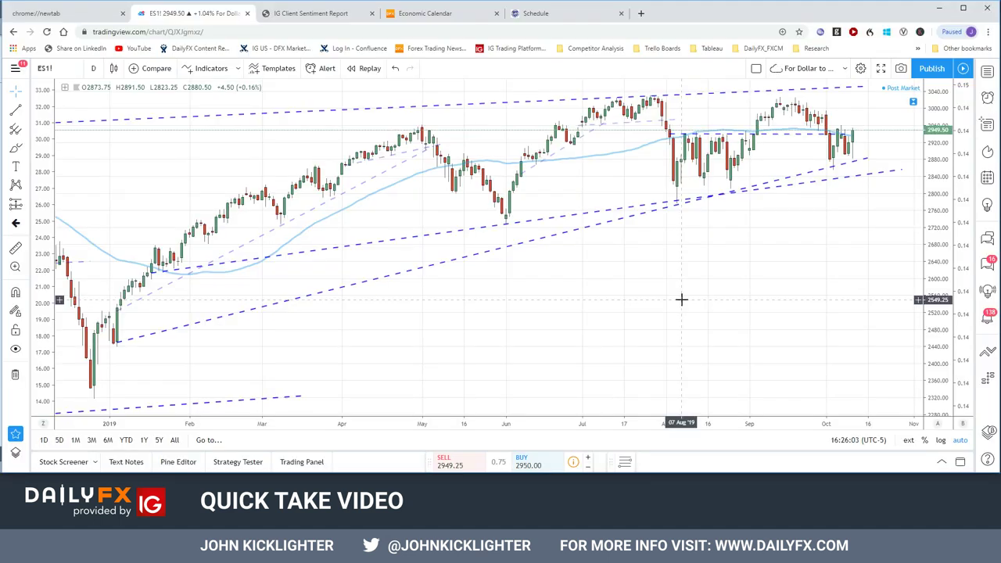
type("UKX")
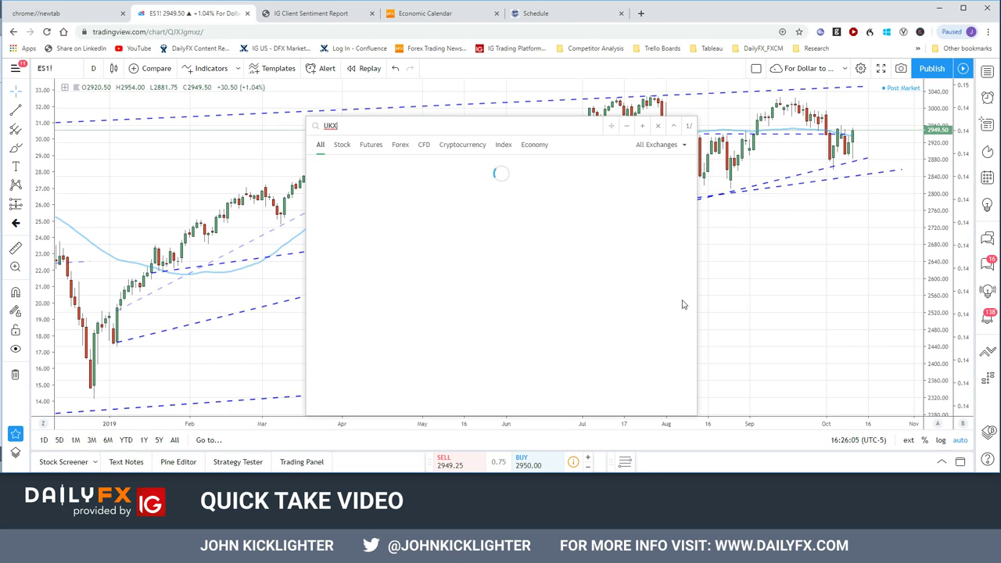
key("Return")
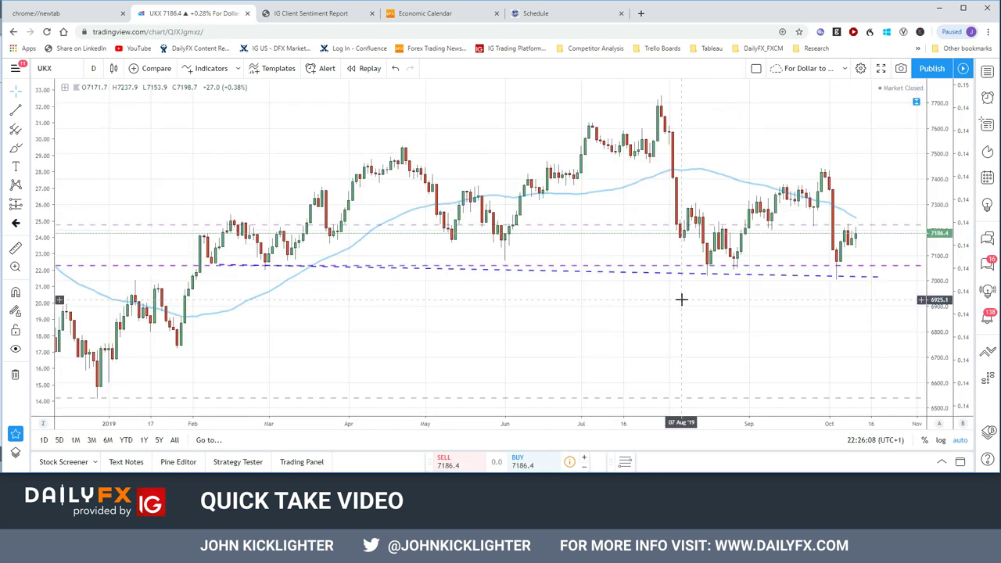
type("GBPUSD")
key("Return")
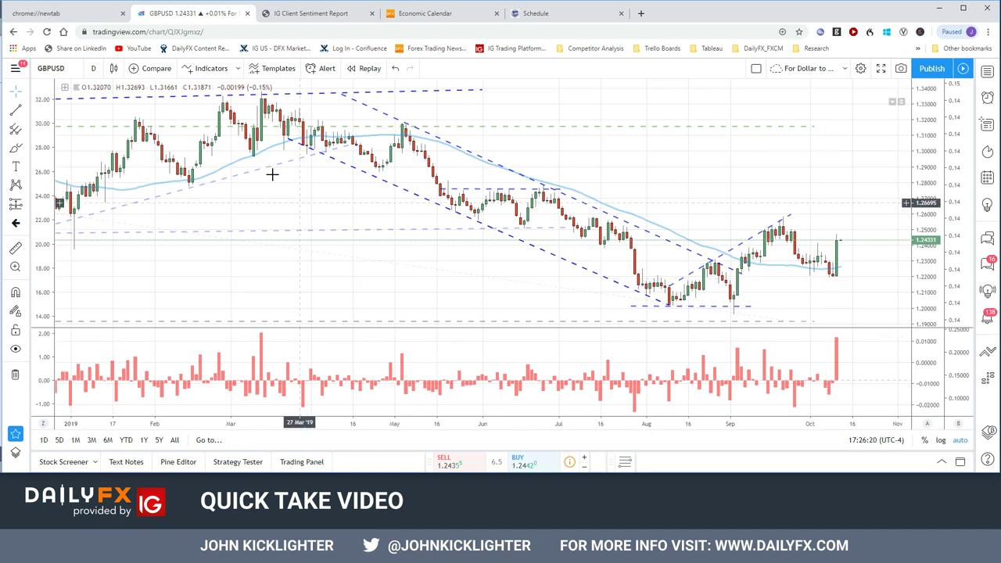
Step: Zoom the GBPUSD daily chart's time axis out and back in
scroll(324, 284, "down", 3)
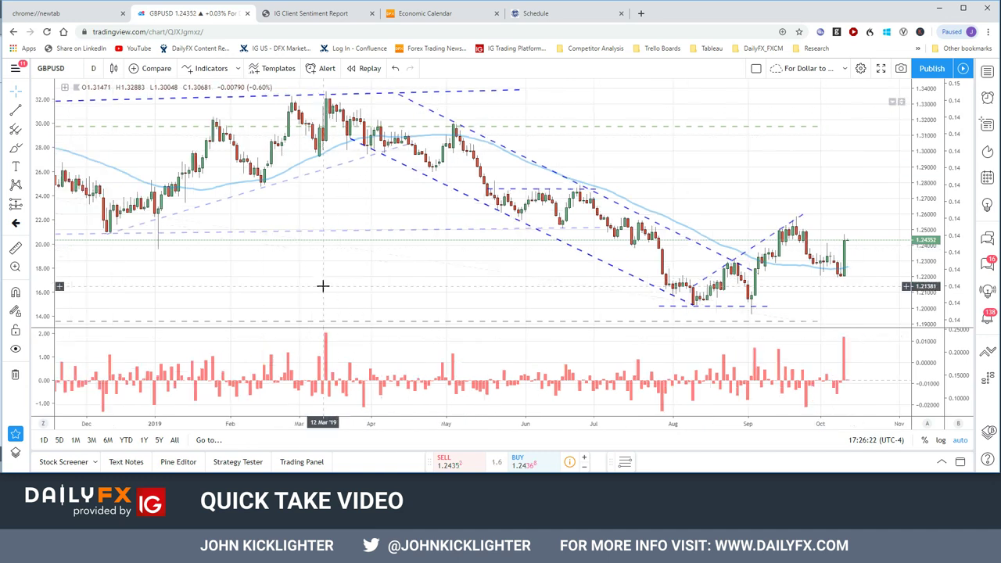
scroll(322, 286, "down", 3)
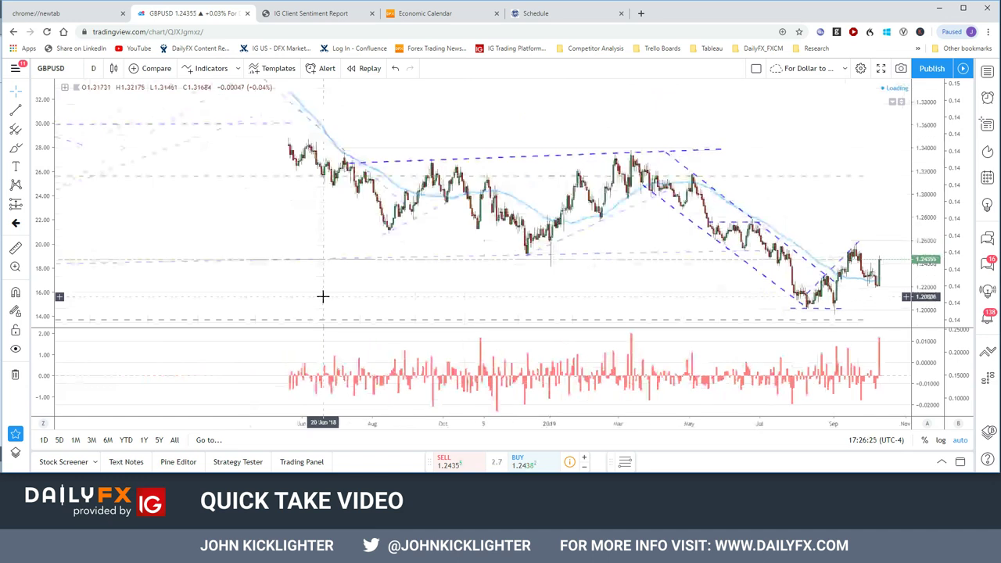
scroll(715, 219, "up", 3)
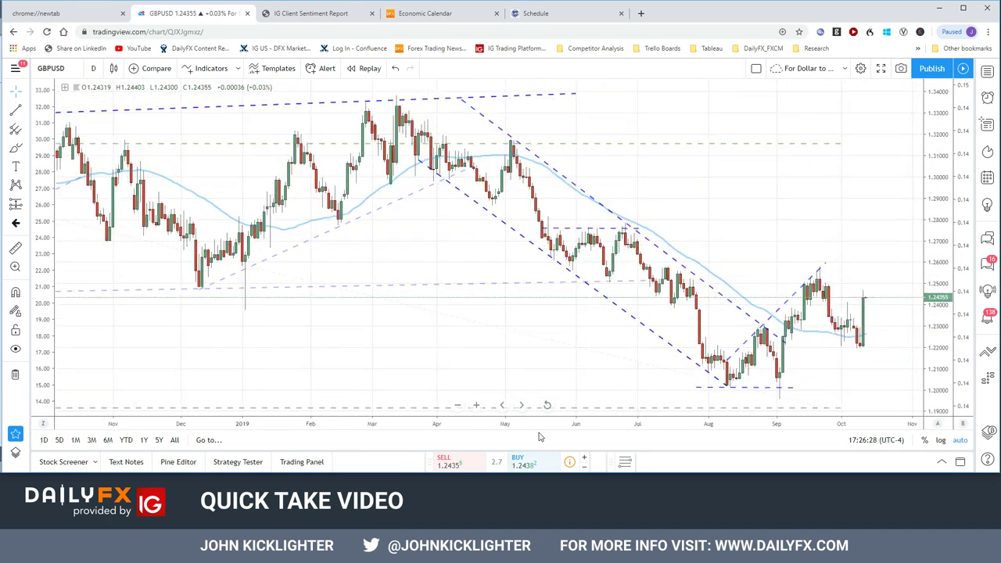
Step: Load the EURGBP and GBPJPY charts, then start and cancel a GBPAU symbol search
type("EURGBP")
key("Return")
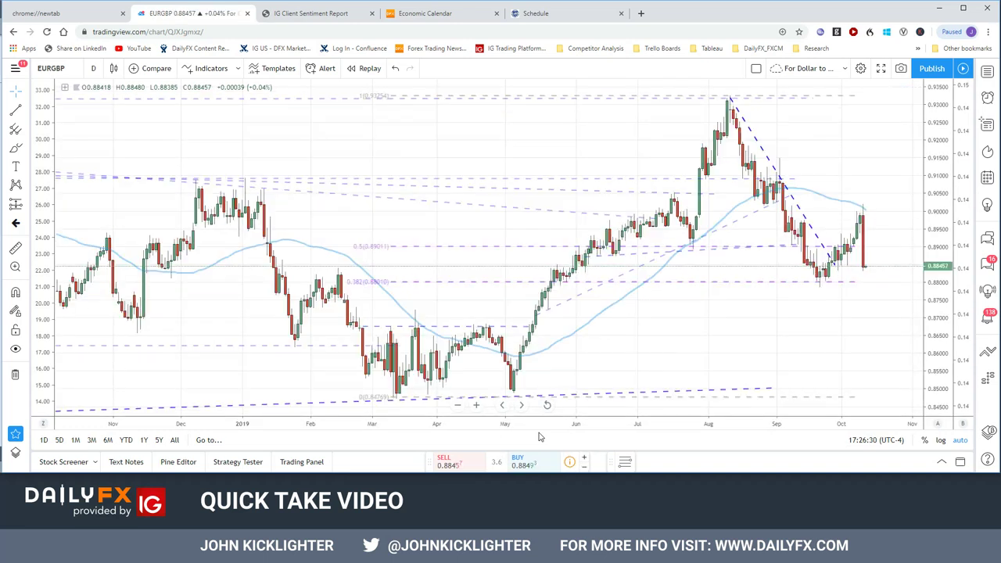
type("GBPJPY")
key("Return")
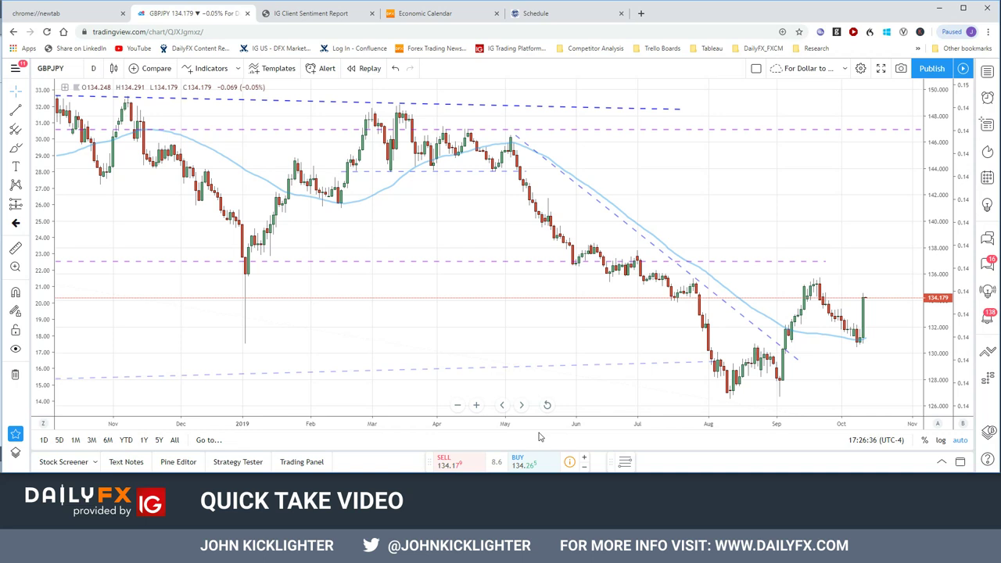
type("GBPAU")
key("Escape")
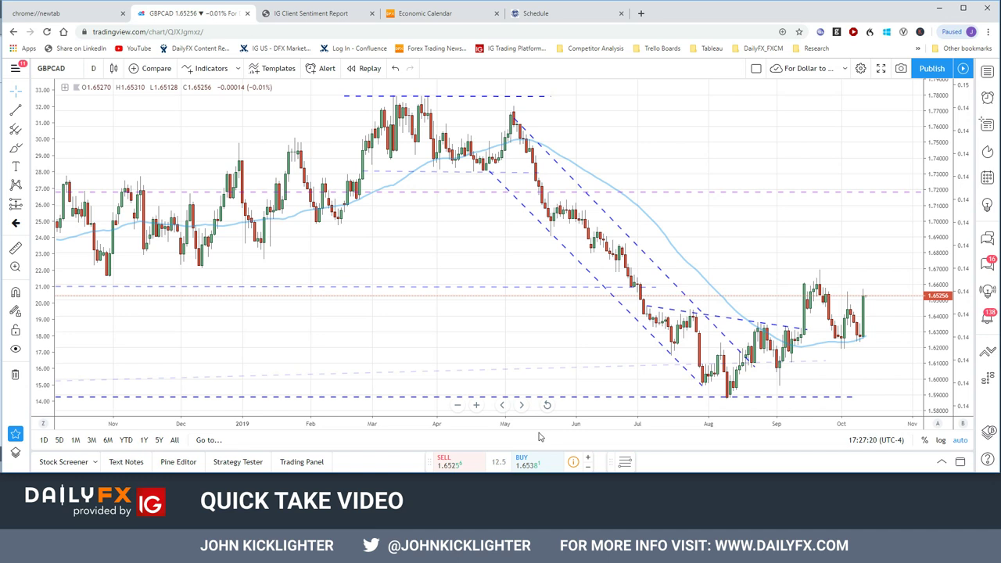
Step: Load GBPUSD, check the Excel event calendar, and return to the chart
type("GBPUSD")
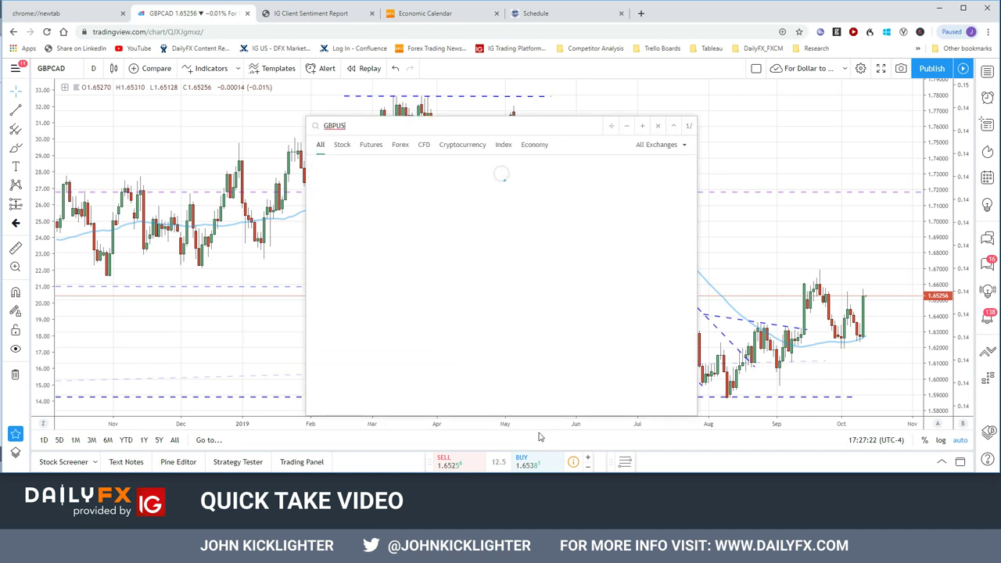
key("Return")
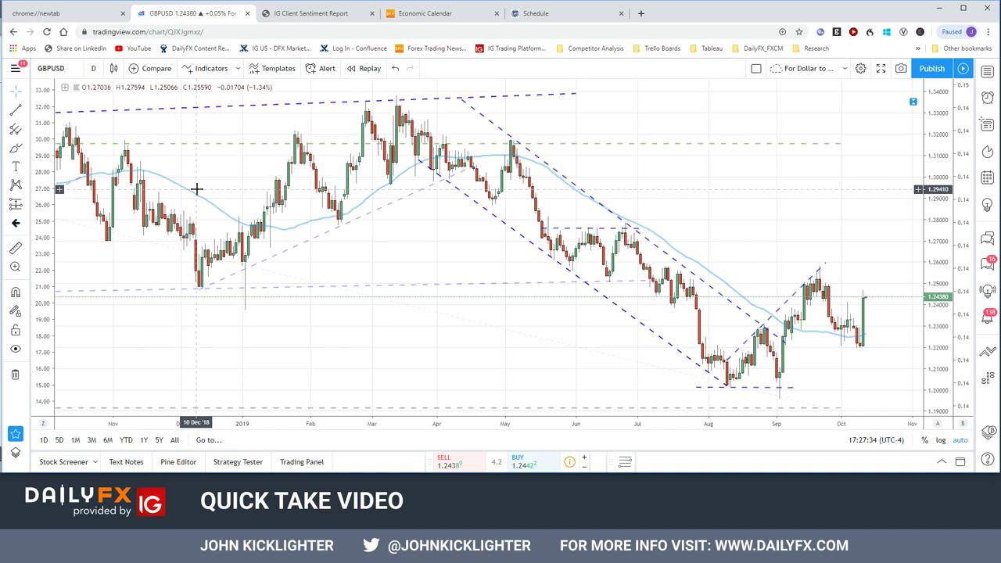
key("alt+Tab")
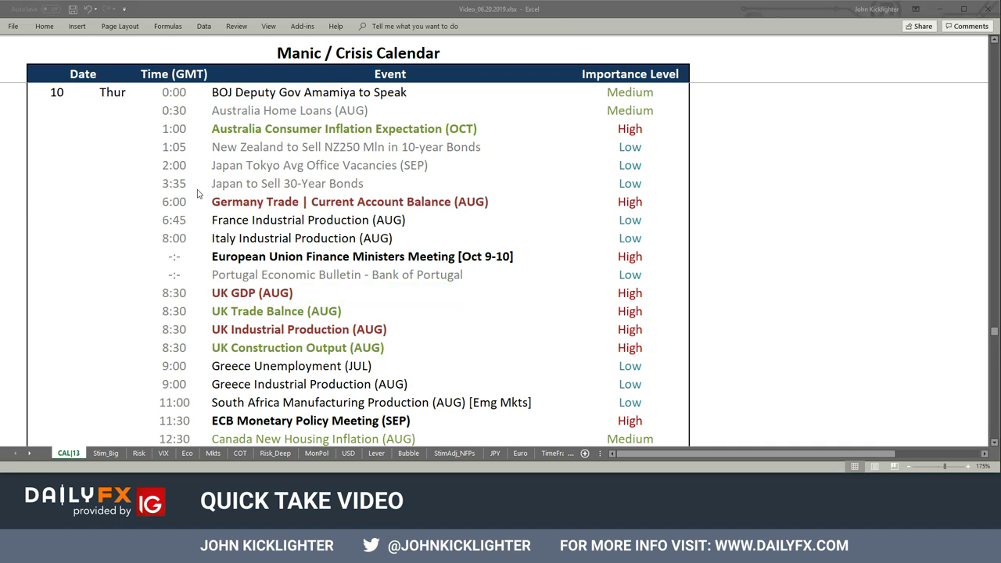
key("alt+Tab")
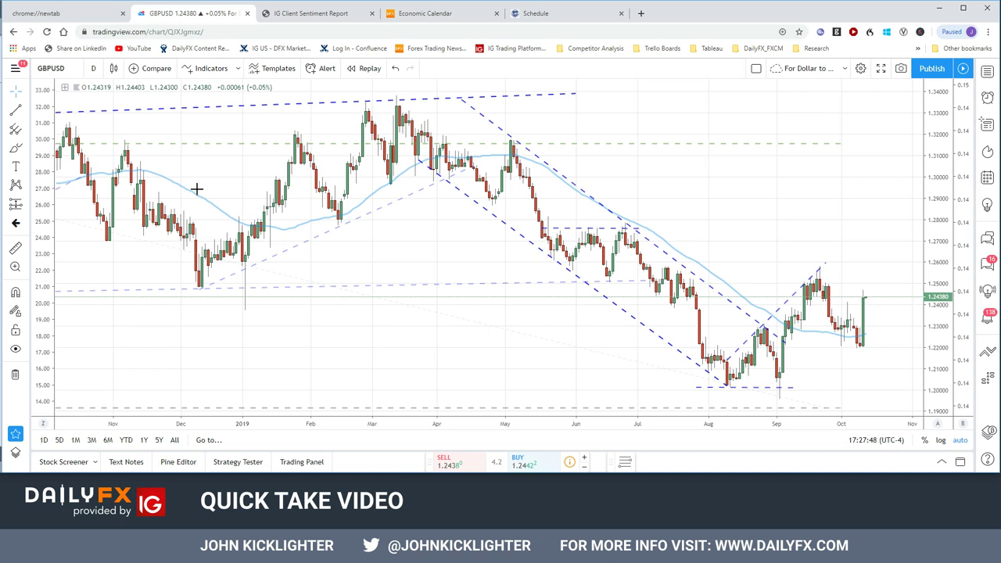
Step: Review the EURUSD daily chart, then switch to CL1! crude oil futures
type("EURUSD")
key("Return")
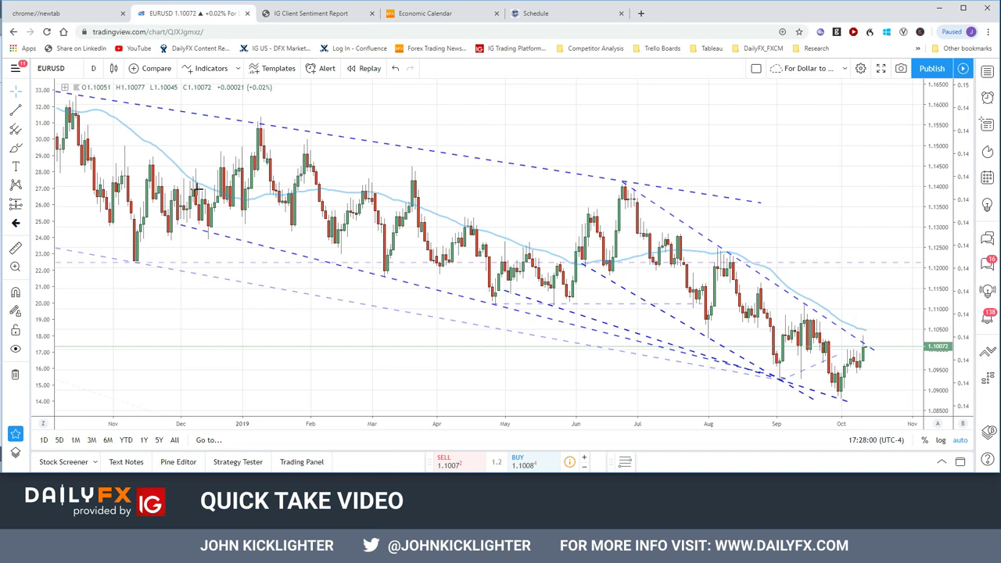
type("CL1!")
key("Return")
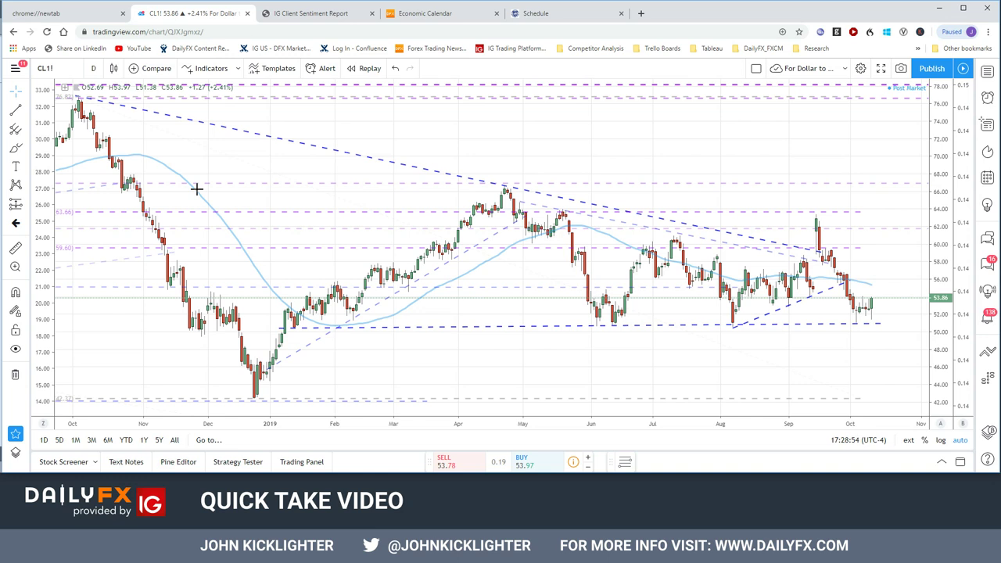
Step: Highlight the 12:30 US CPI (SEP) row in Excel, then return to the CL1! chart
key("alt+Tab")
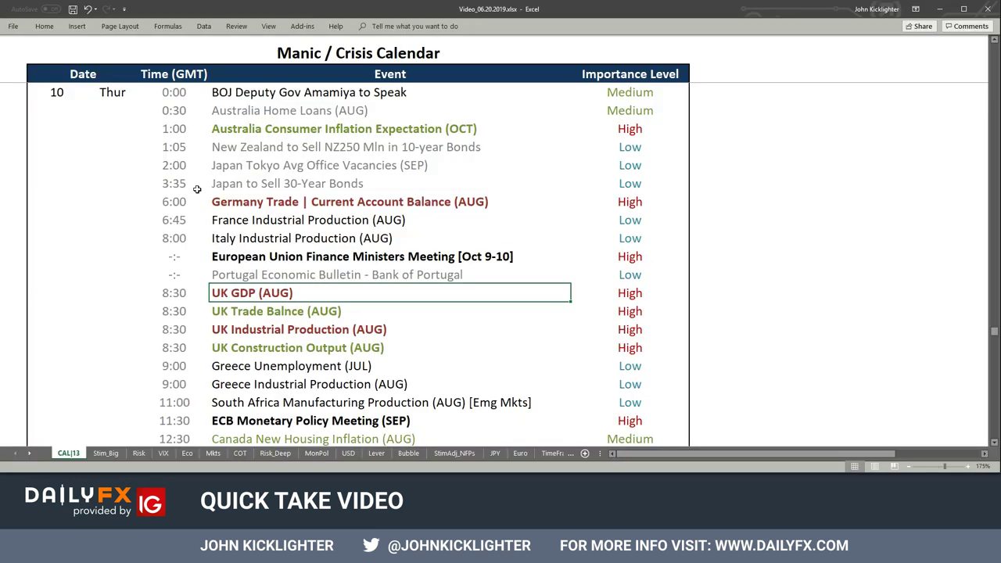
scroll(199, 297, "down", 1)
scroll(181, 332, "down", 2)
left_click_drag(175, 329, 469, 331)
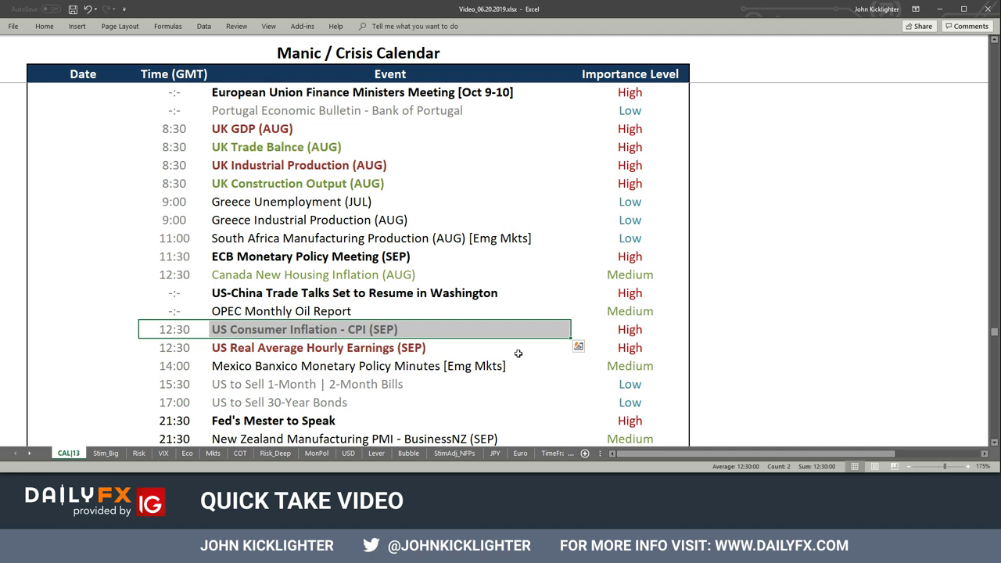
key("alt+Tab")
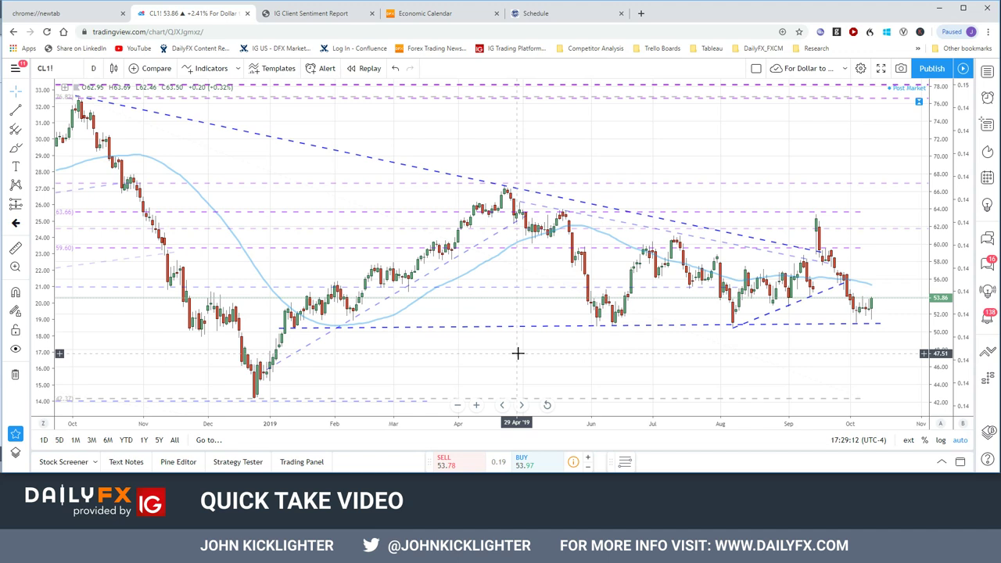
Step: Load the DXY dollar index chart, then go back to the Excel calendar
type("DXY")
key("Return")
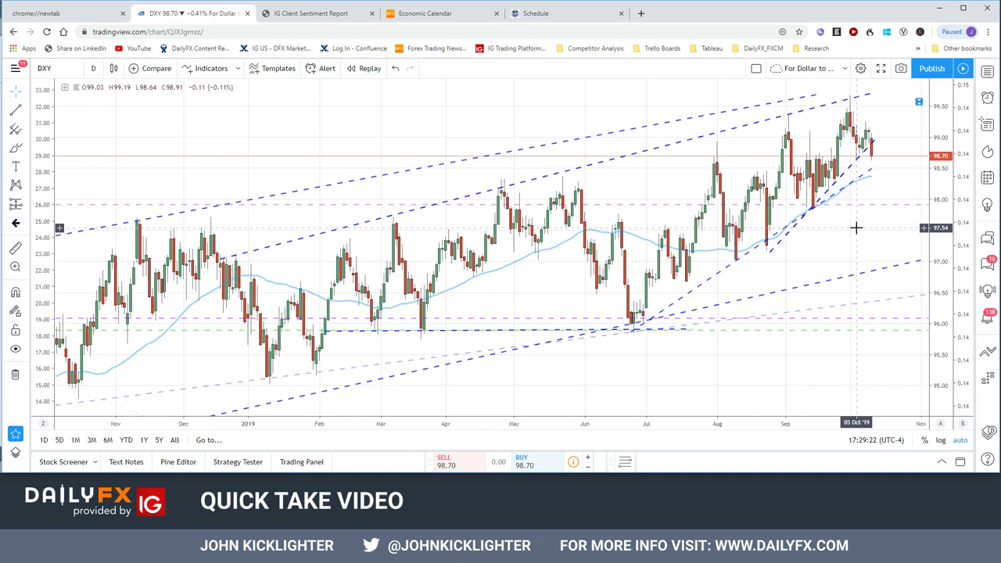
key("alt+Tab")
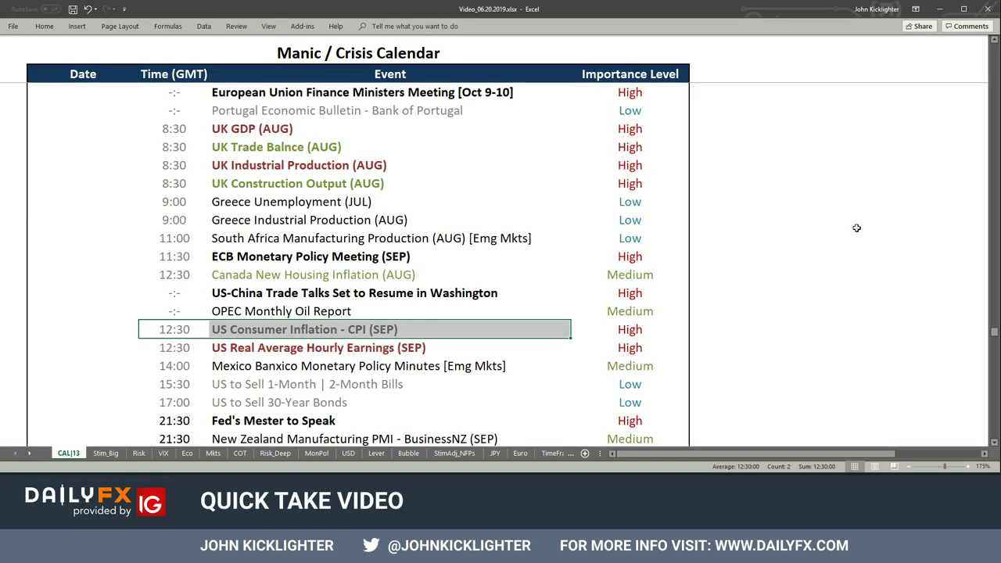
Step: Mark the 11:30 ECB meeting row, view the Stim_Big monetary policy chart, then return to DXY
left_click_drag(191, 255, 609, 249)
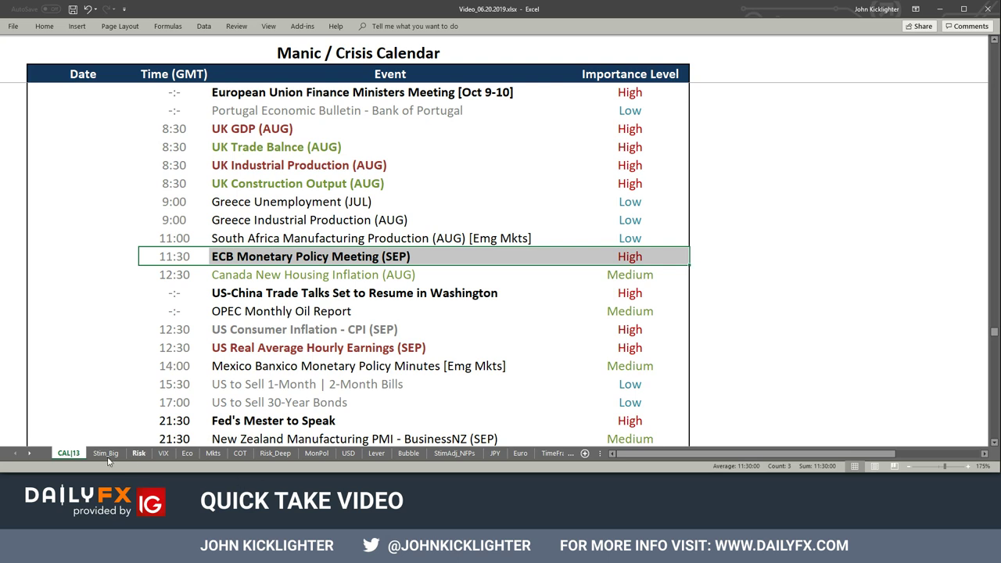
left_click(105, 453)
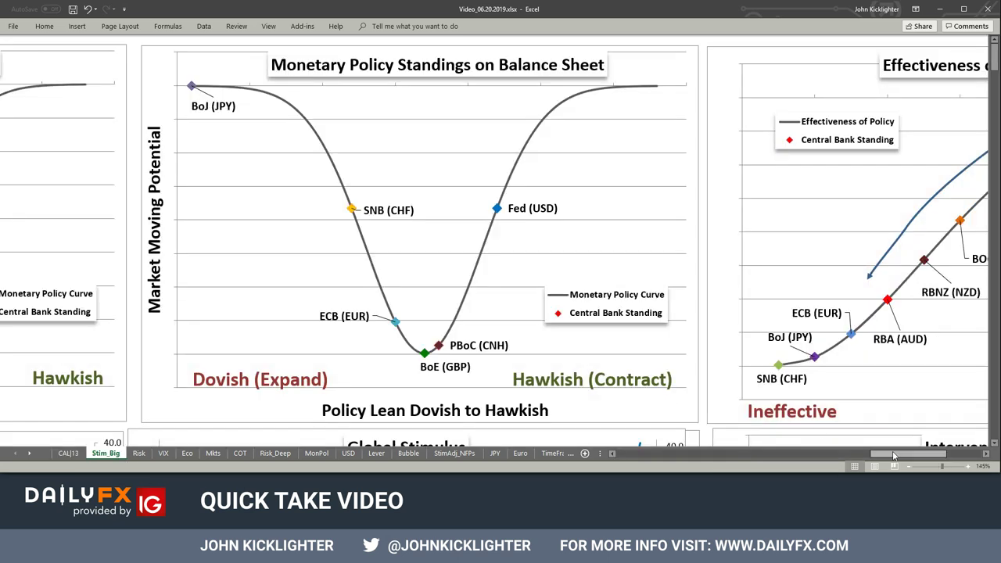
left_click_drag(893, 455, 932, 456)
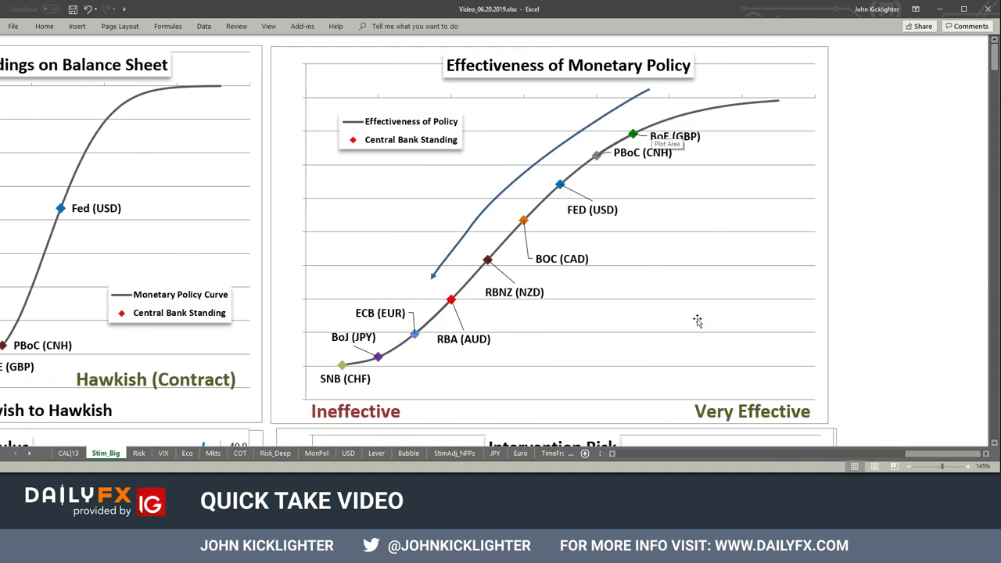
key("alt+Tab")
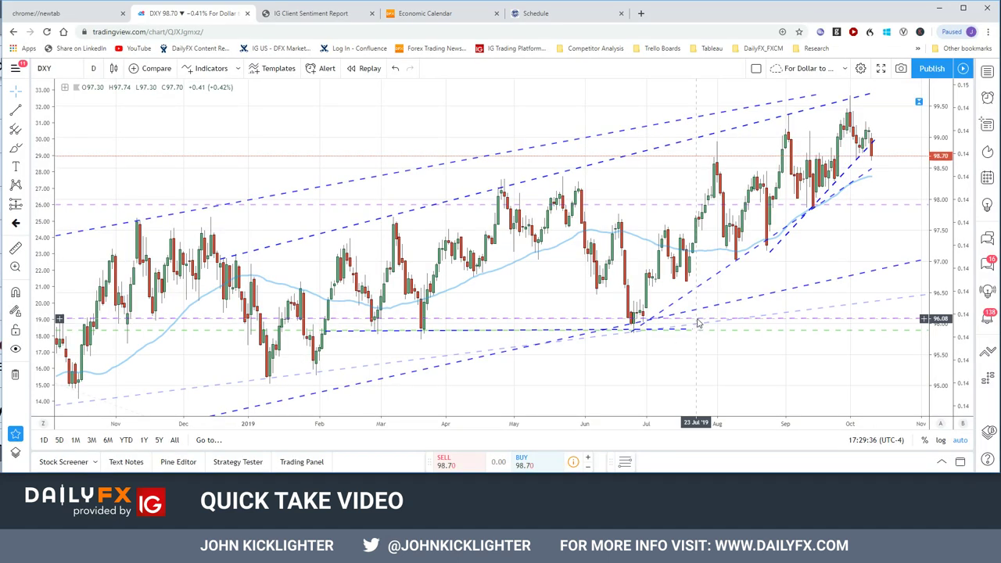
Step: Replace DXY with the EURUSD daily chart, then start and cancel another symbol search
type("EURUSD")
key("Return")
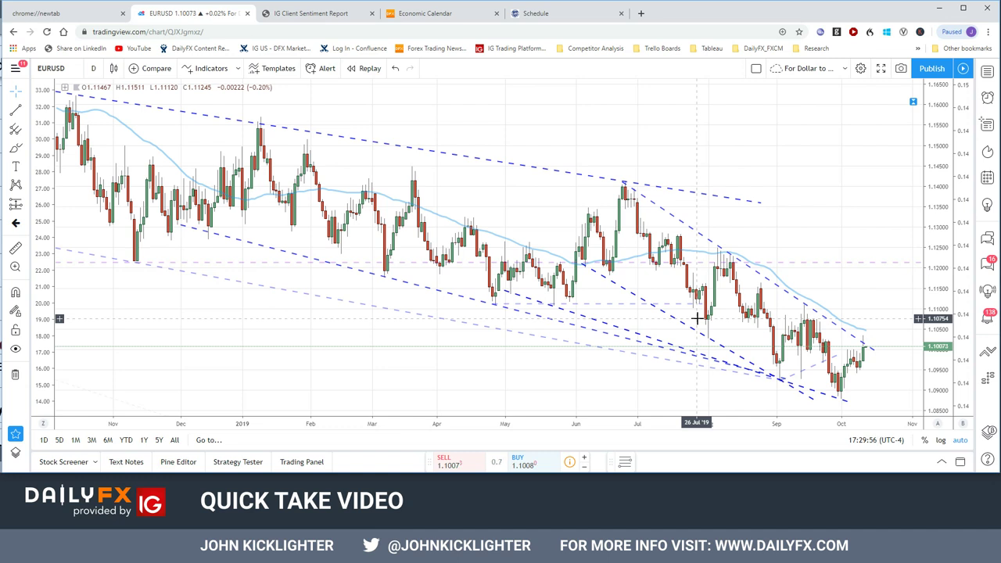
type("EURUSD")
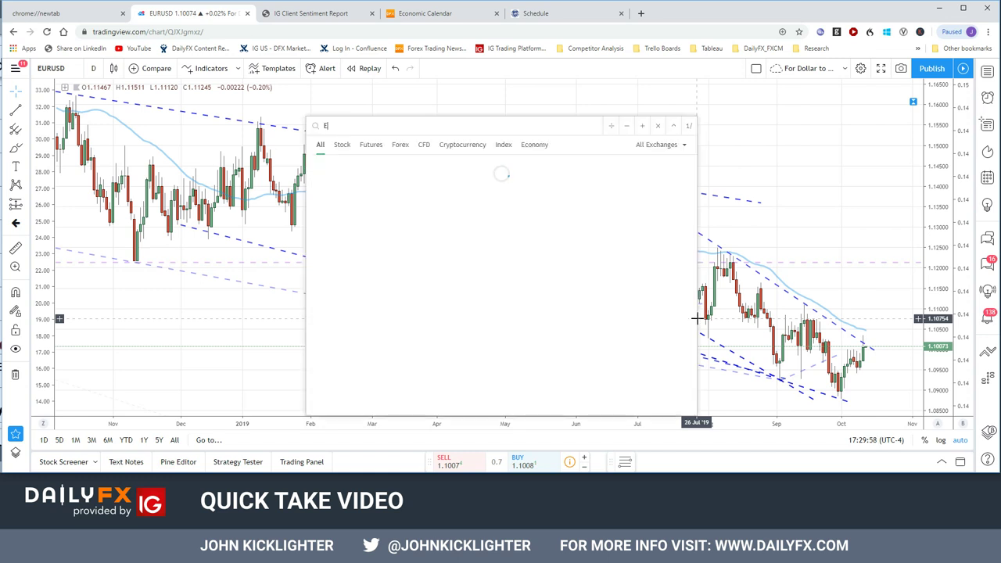
key("Escape")
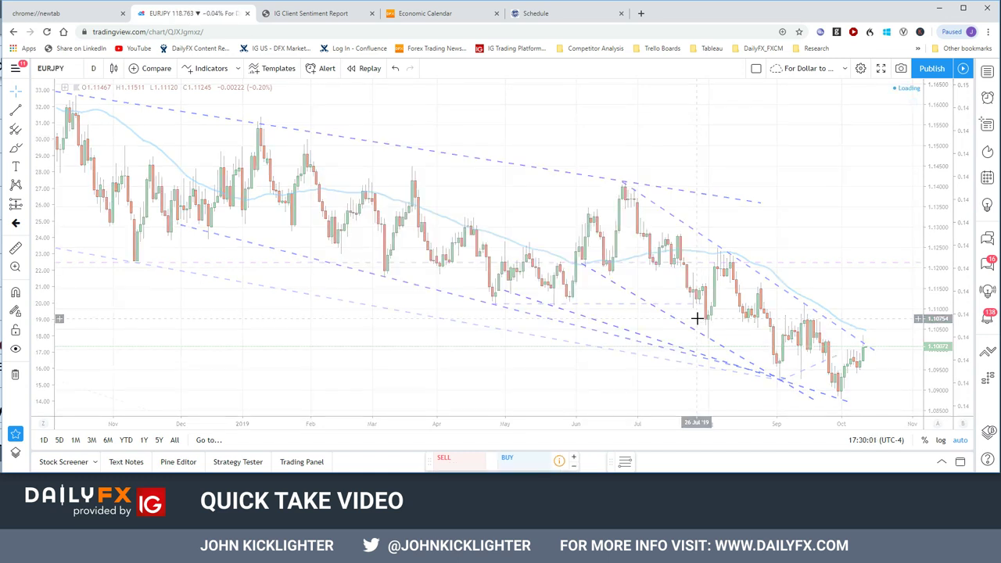
Step: Load EURAUD then EURCHF daily charts, then bring the Excel Stim_Big sheet forward
type("EUR")
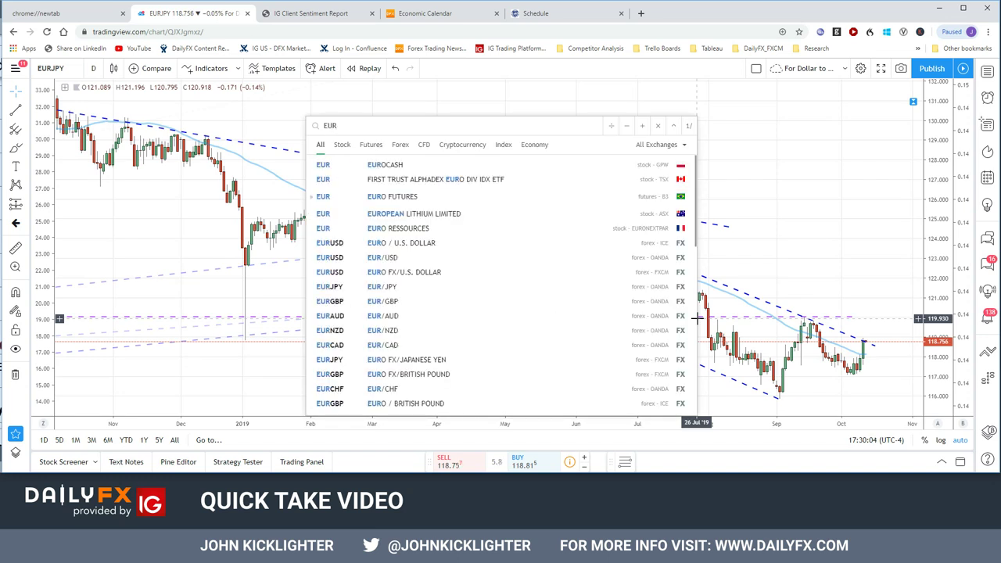
type("AUD")
key("Return")
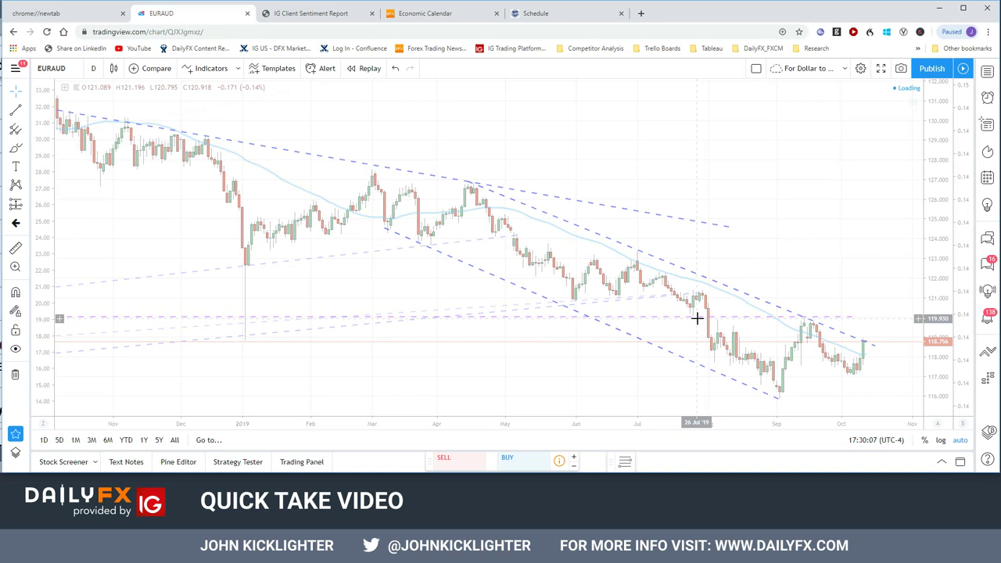
type("EURCHF")
key("Return")
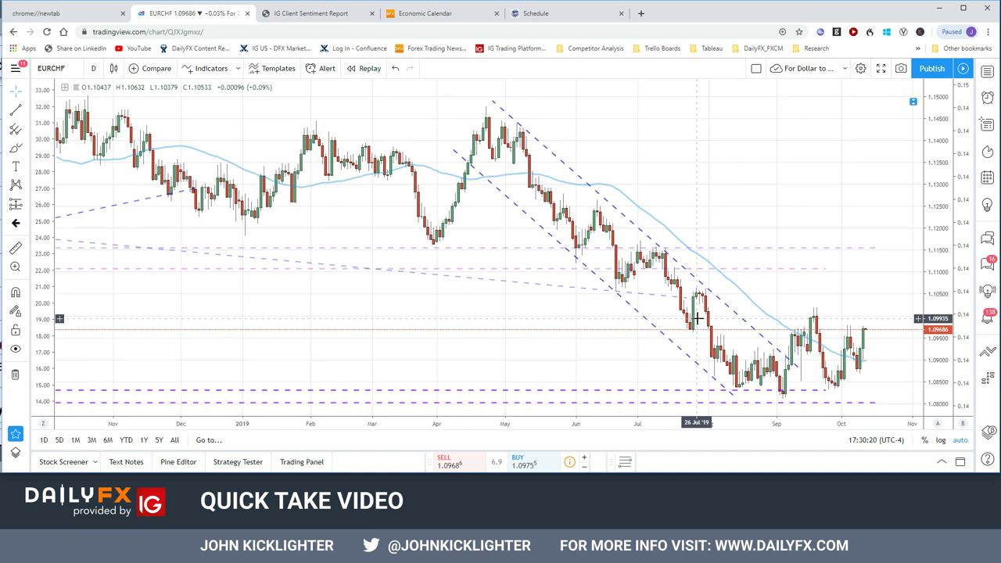
key("alt+Tab")
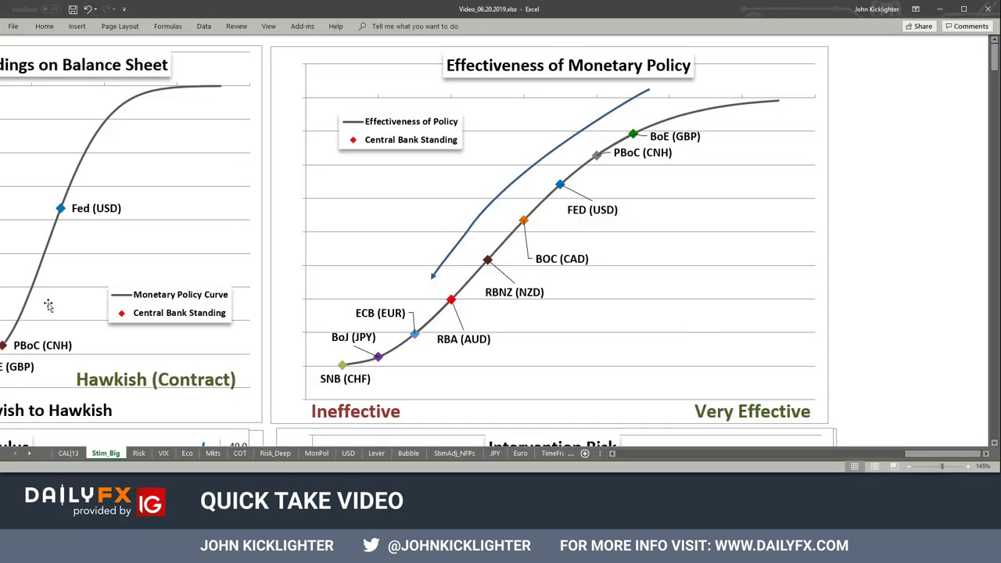
Step: On the CAL|13 sheet, highlight Oct 11's Germany Sovereign Credit Rating and 12:30–14:00 event rows
left_click(67, 453)
scroll(137, 376, "down", 8)
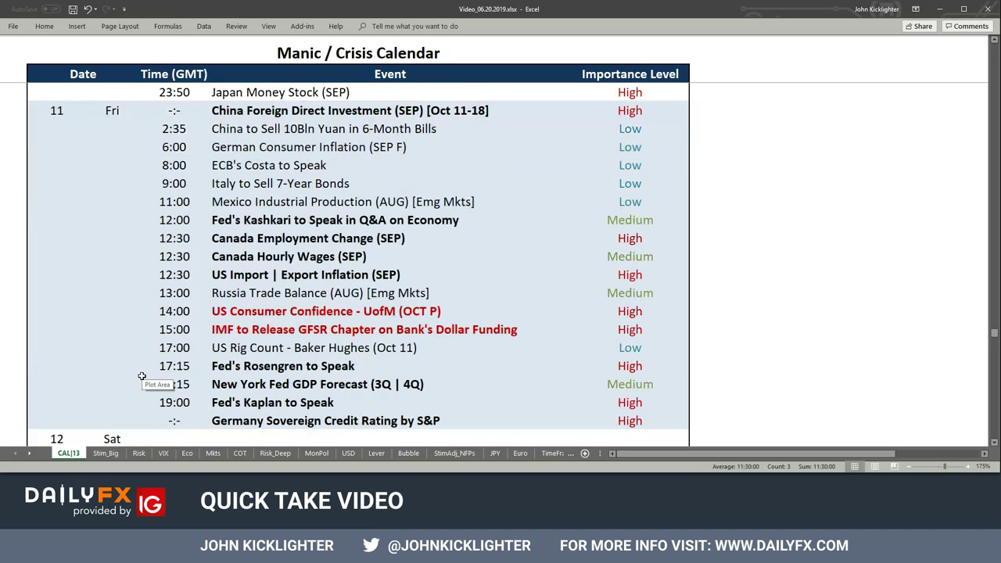
left_click_drag(156, 420, 680, 421)
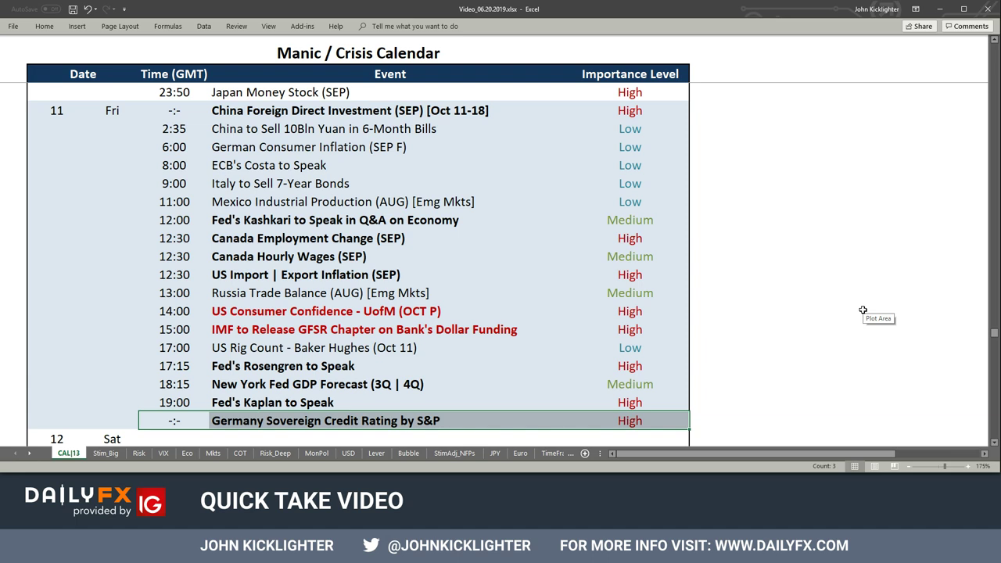
left_click_drag(167, 312, 633, 308)
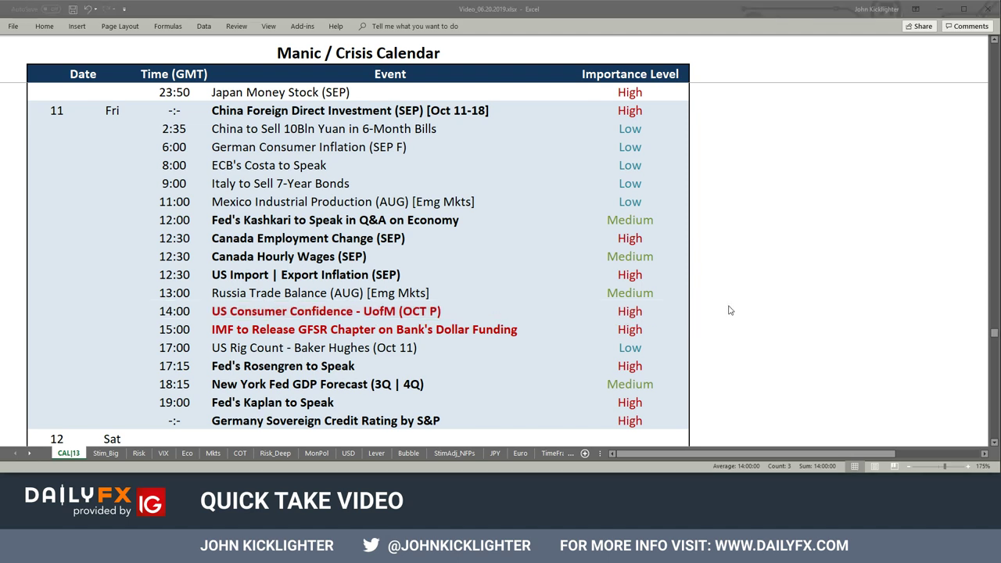
key("alt+Tab")
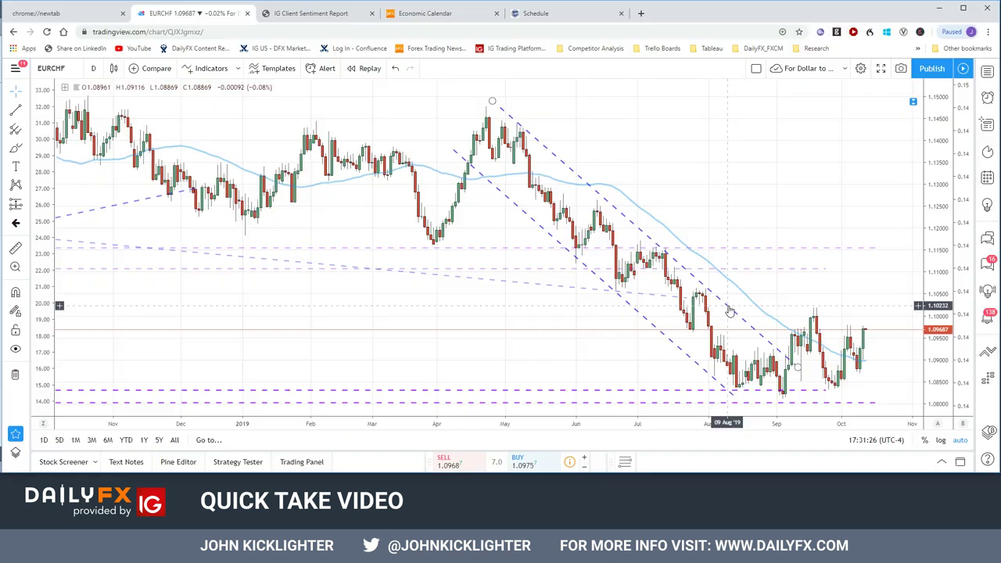
Step: Switch the chart from EURCHF to USDCAD, then to CADJPY
type("USD")
key("BackSpace")
key("BackSpace")
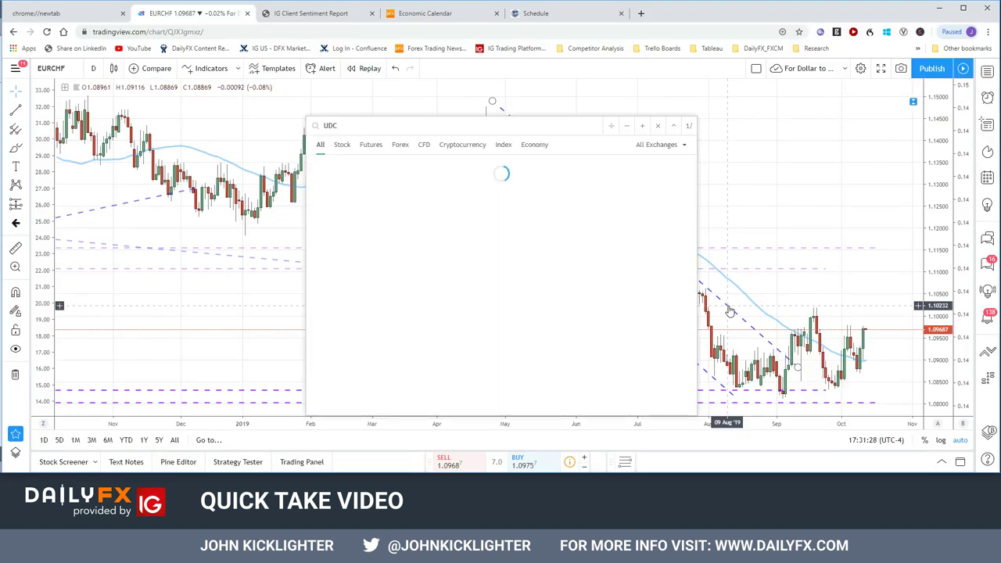
type("SDCAD")
key("Return")
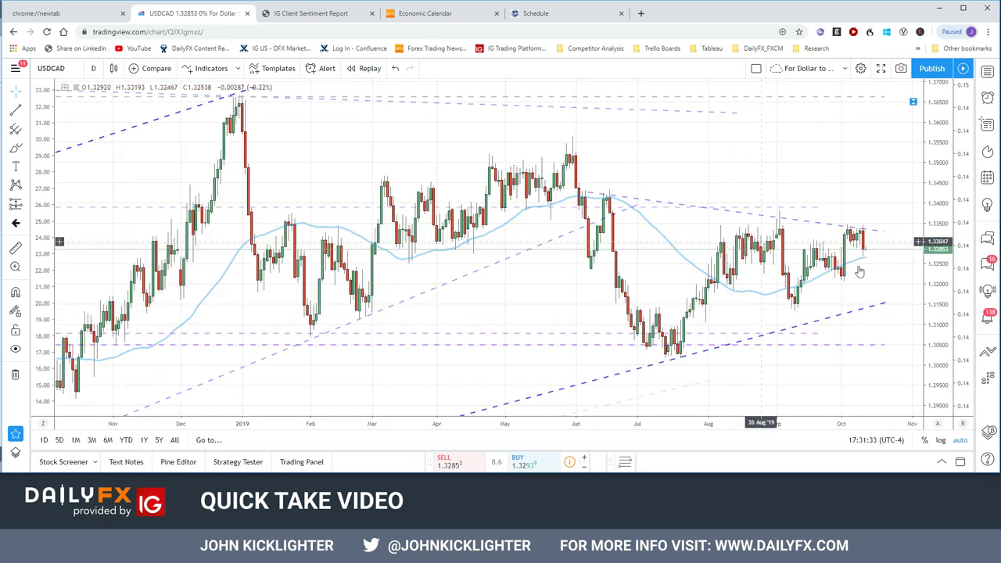
type("CADJPY")
key("Return")
Step: Step through EURCAD and GBPCAD, ending on the AUDUSD daily chart
type("EURCAD")
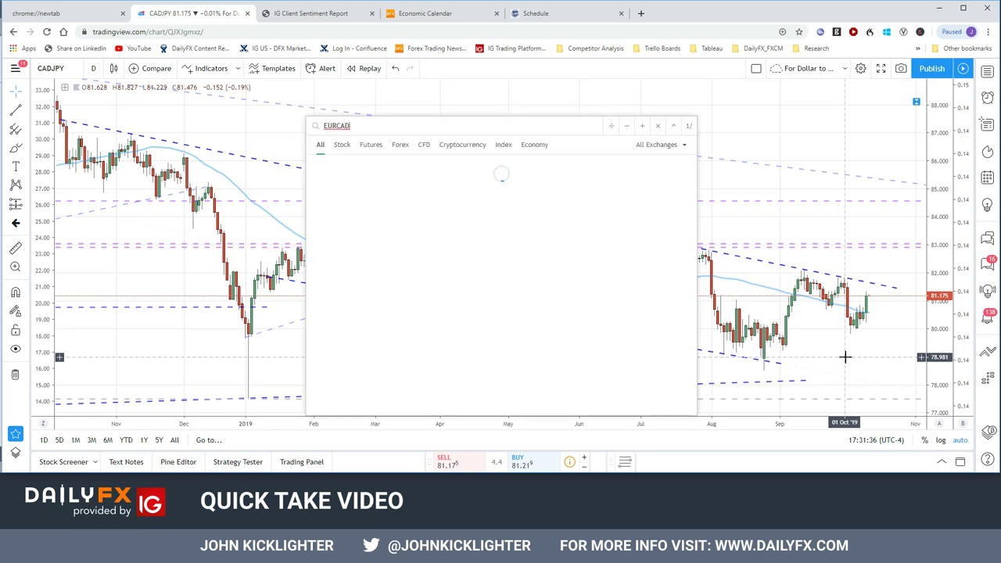
key("Return")
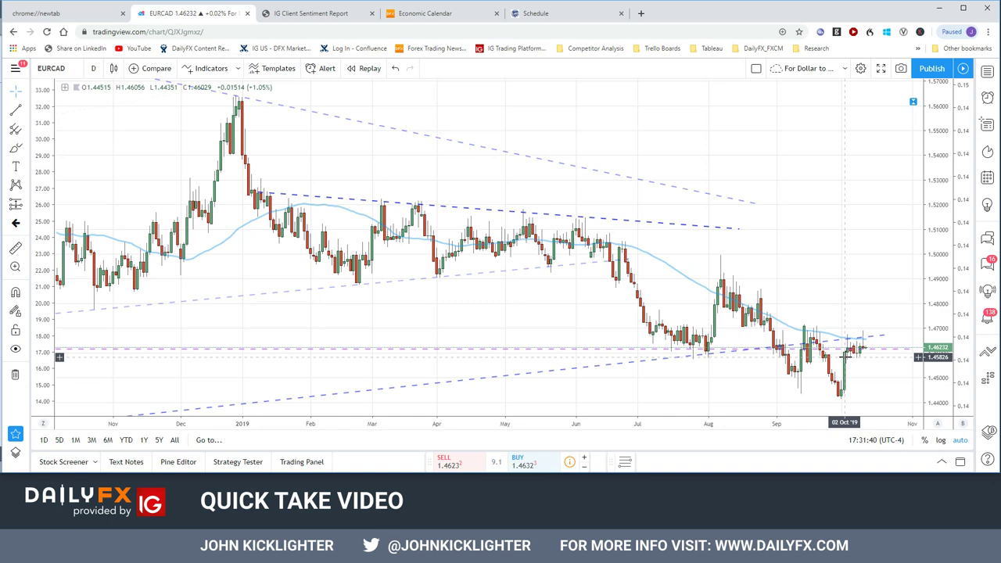
type("GBPCAD")
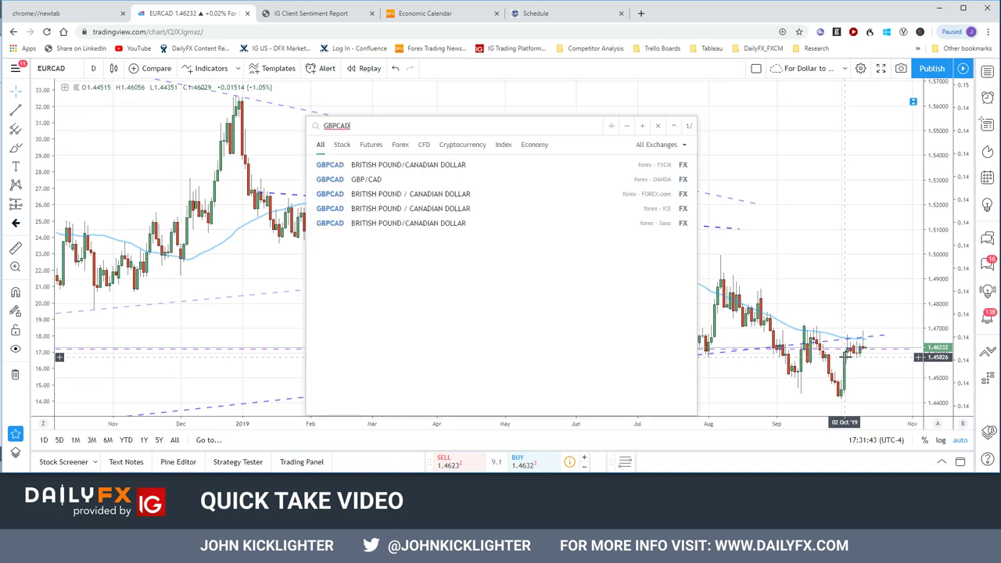
key("Return")
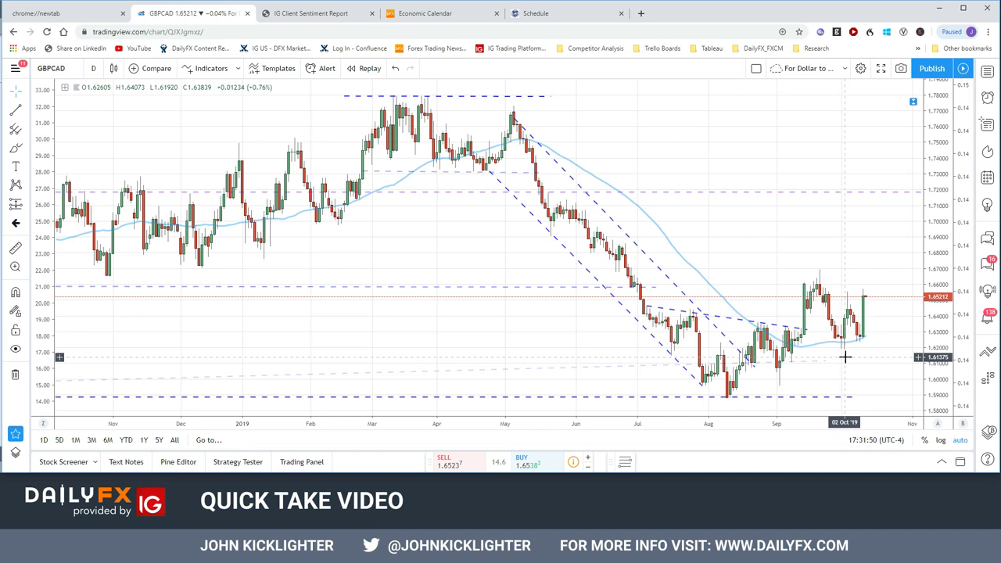
type("AUDUSD")
key("Return")
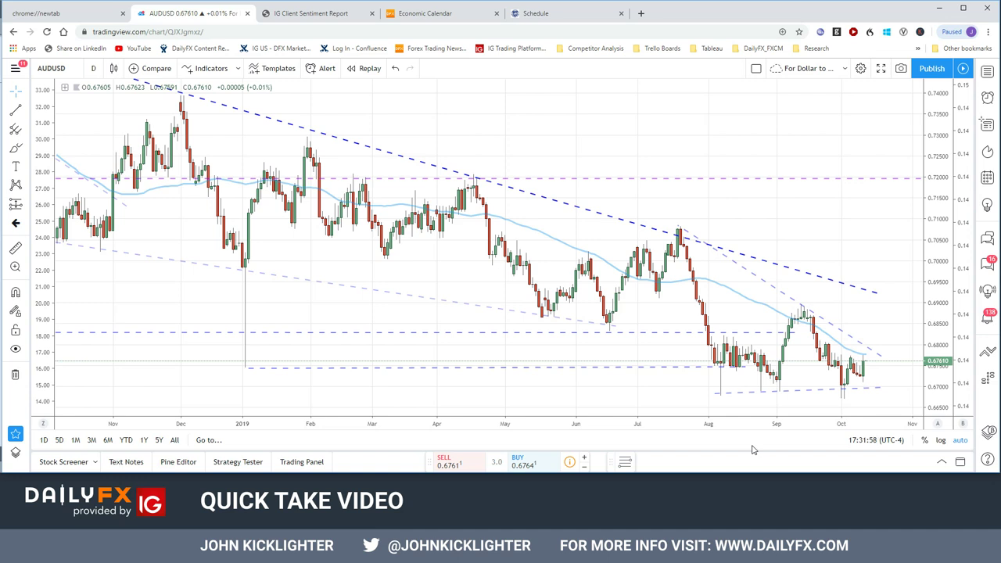
Step: Briefly load AUDCAD, then settle on the AUDNZD daily chart near 1.0698
type("AUDCAD")
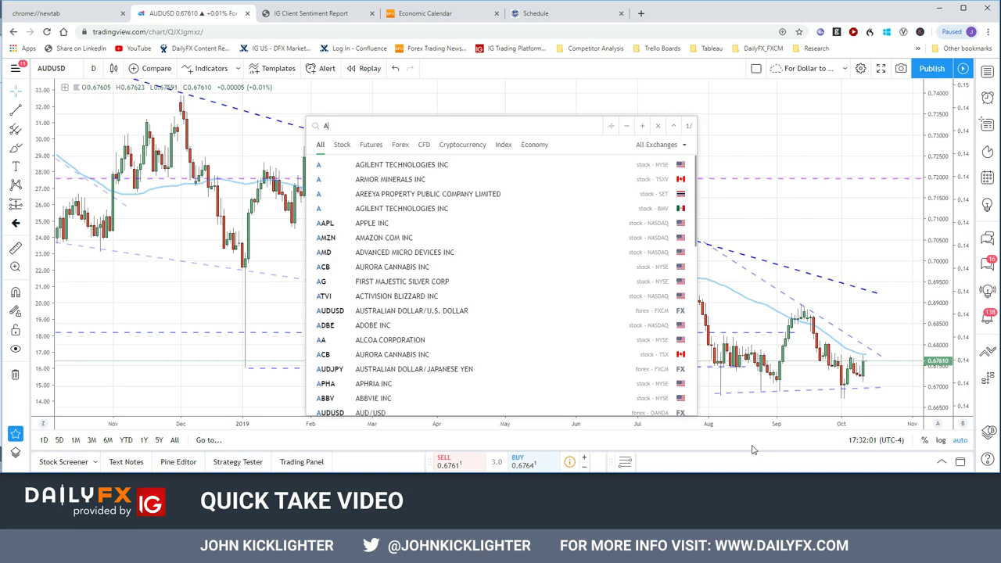
key("Return")
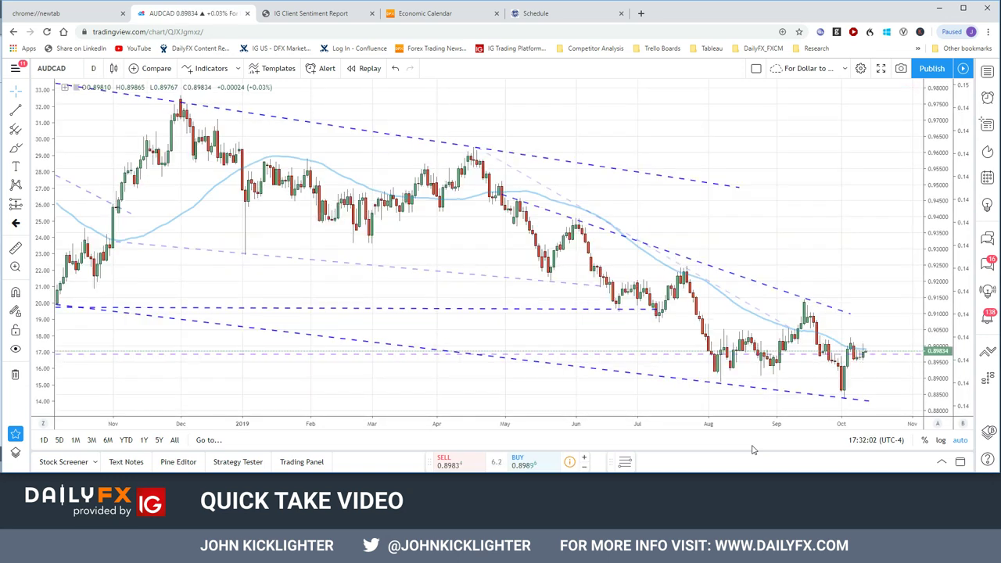
type("AUDNZD")
key("Return")
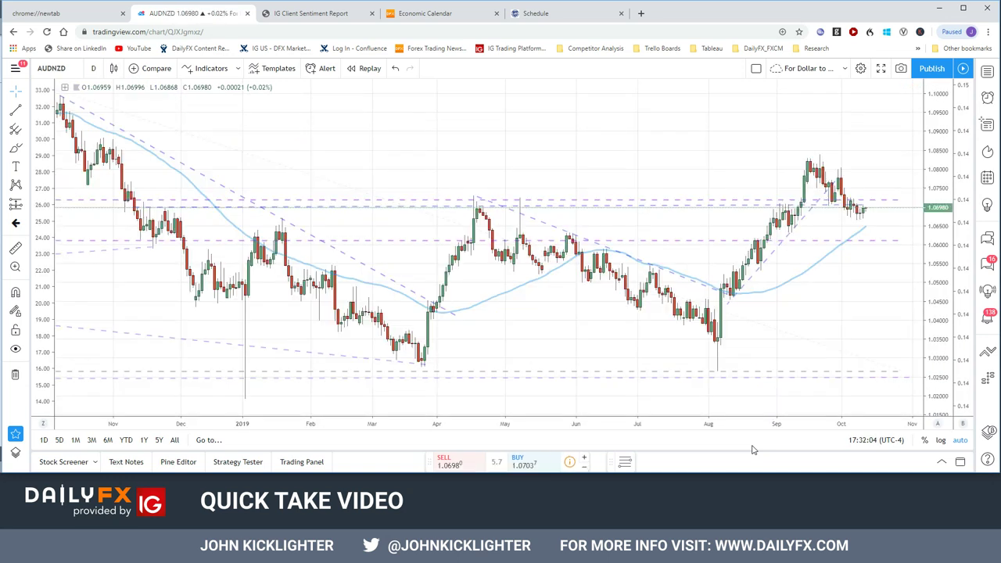